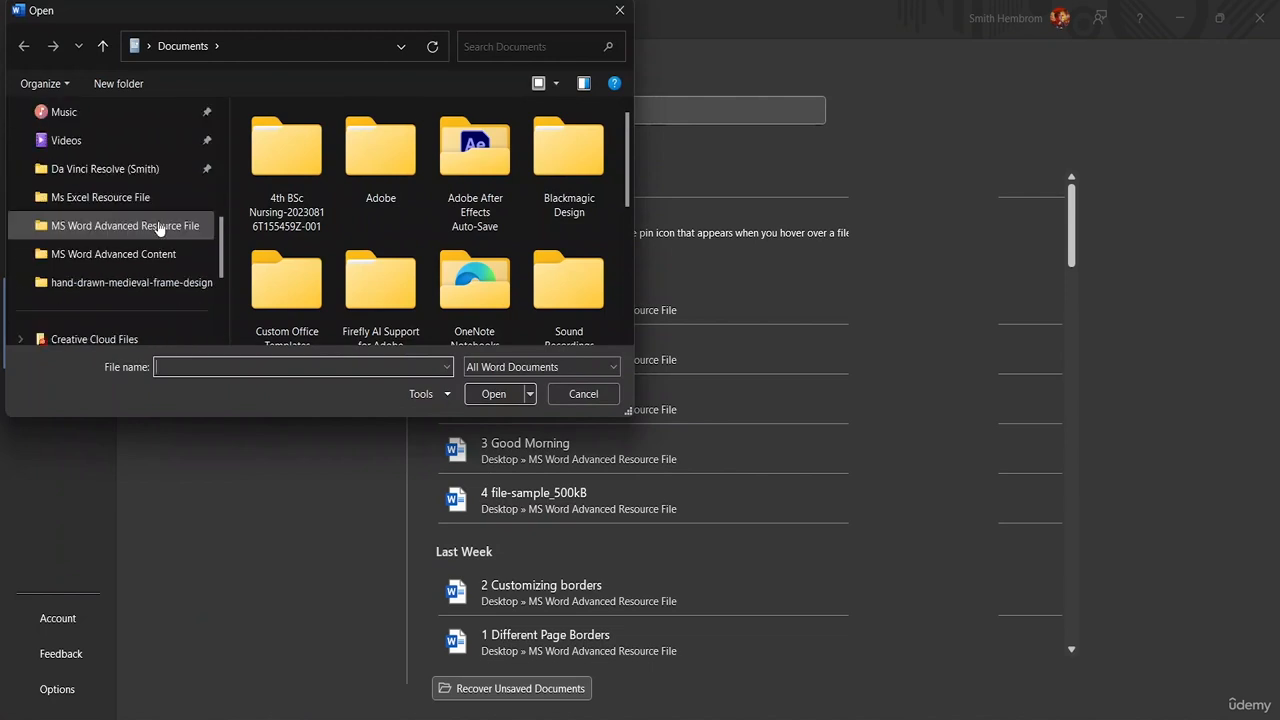
Open the document "4 file-sample_500kB" from the MS Word Advanced Resource File folder.
left_click(146, 228)
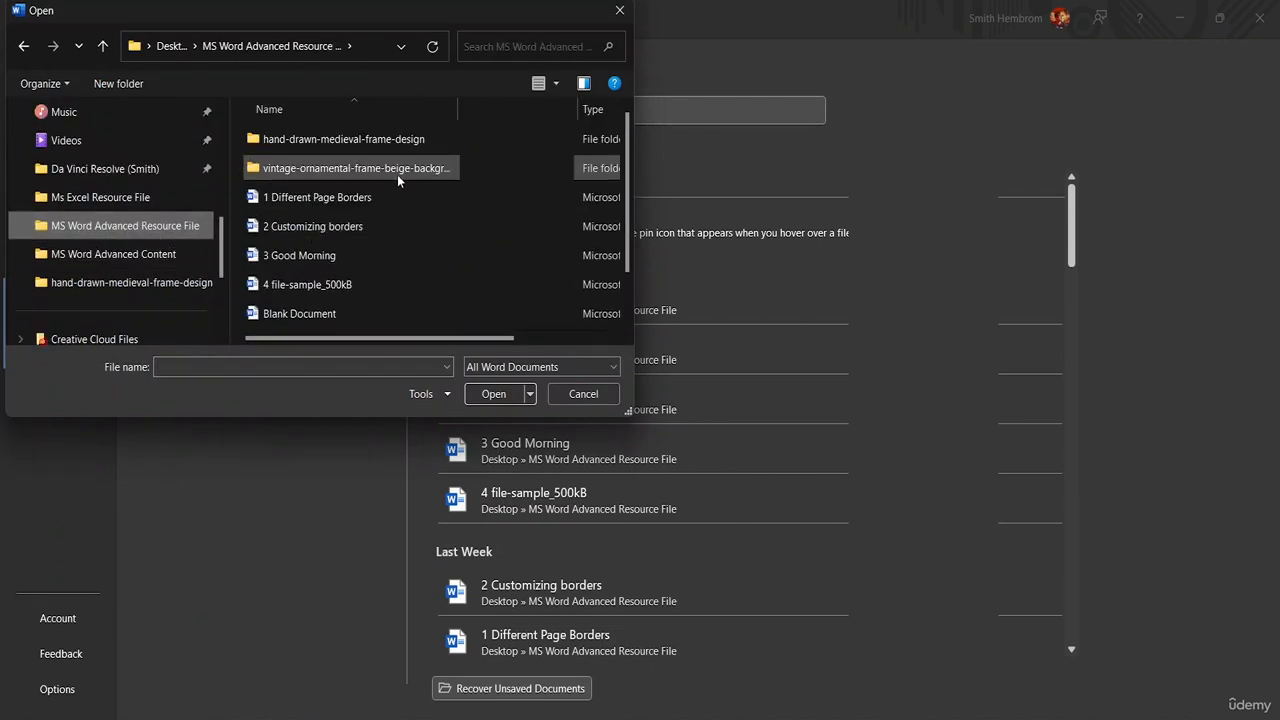
scroll(385, 175, "down", 1)
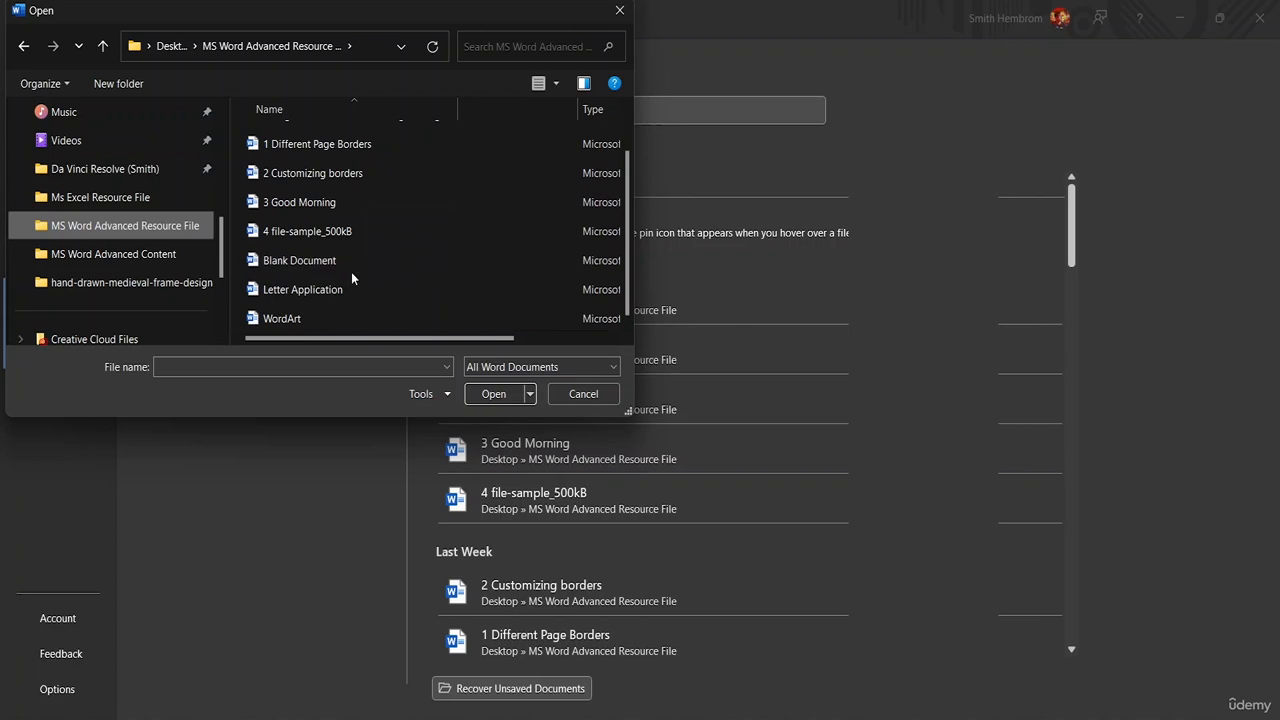
left_click(328, 233)
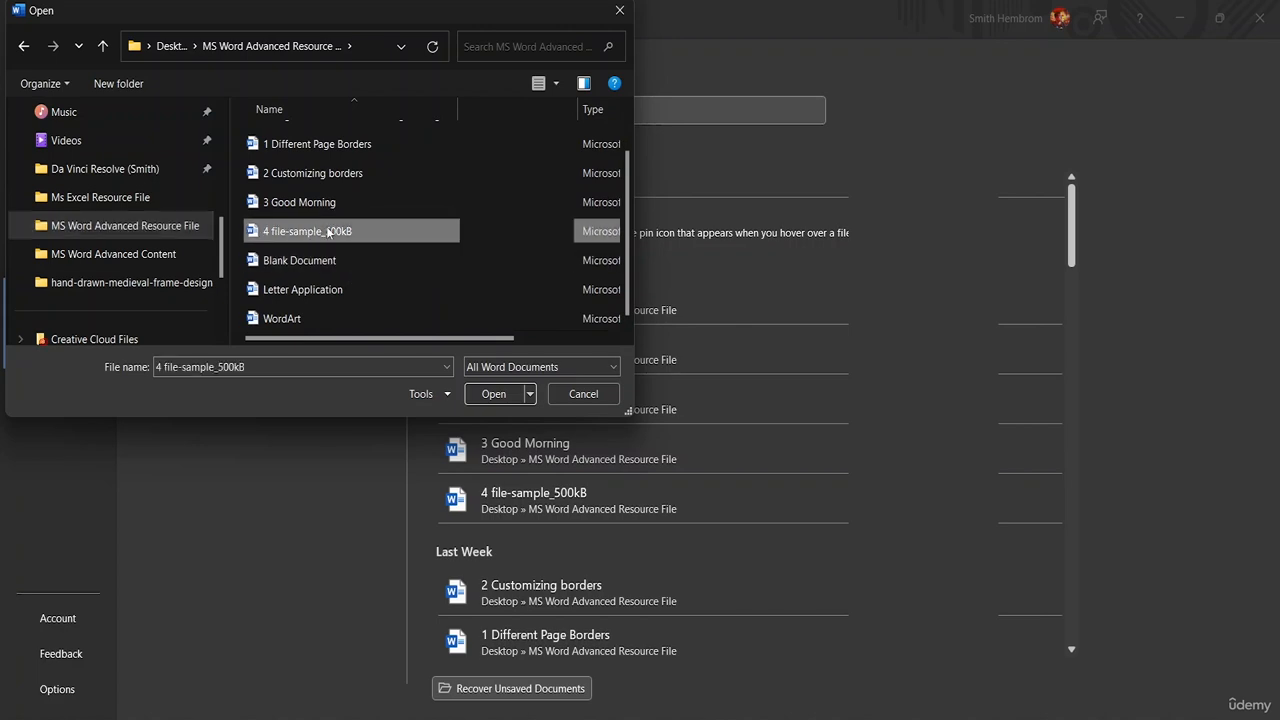
left_click(328, 173)
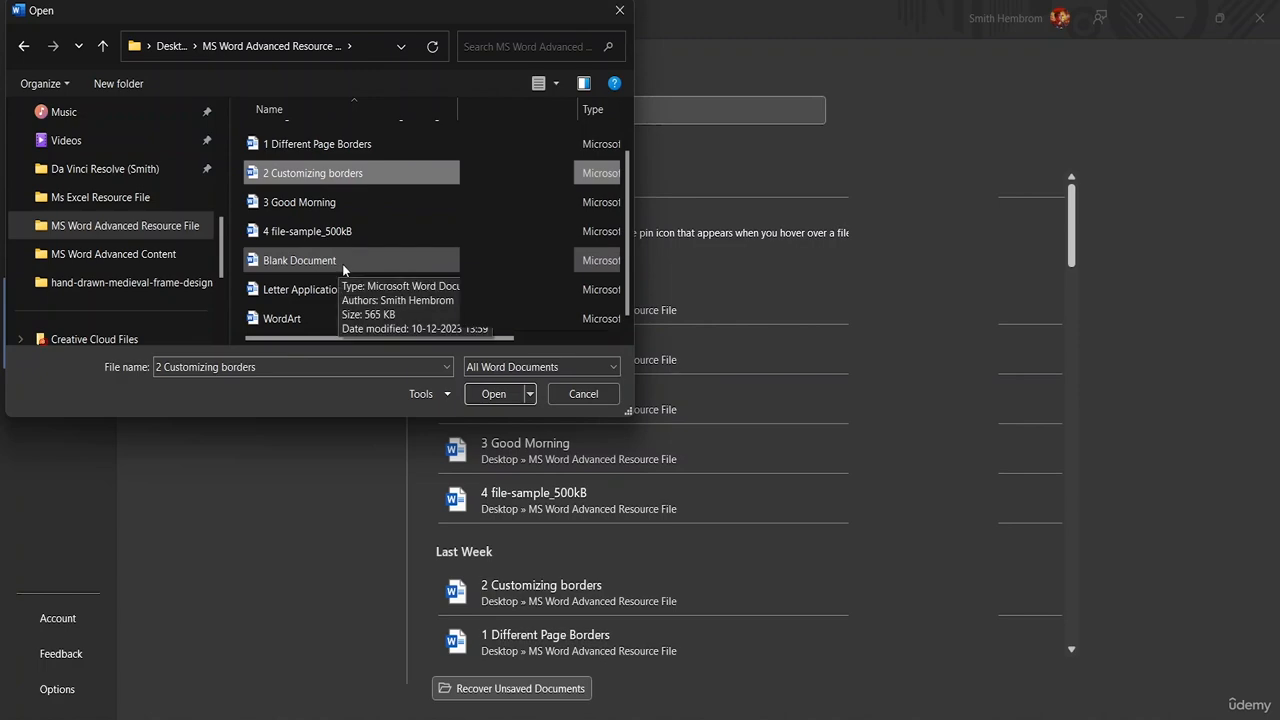
double_click(332, 231)
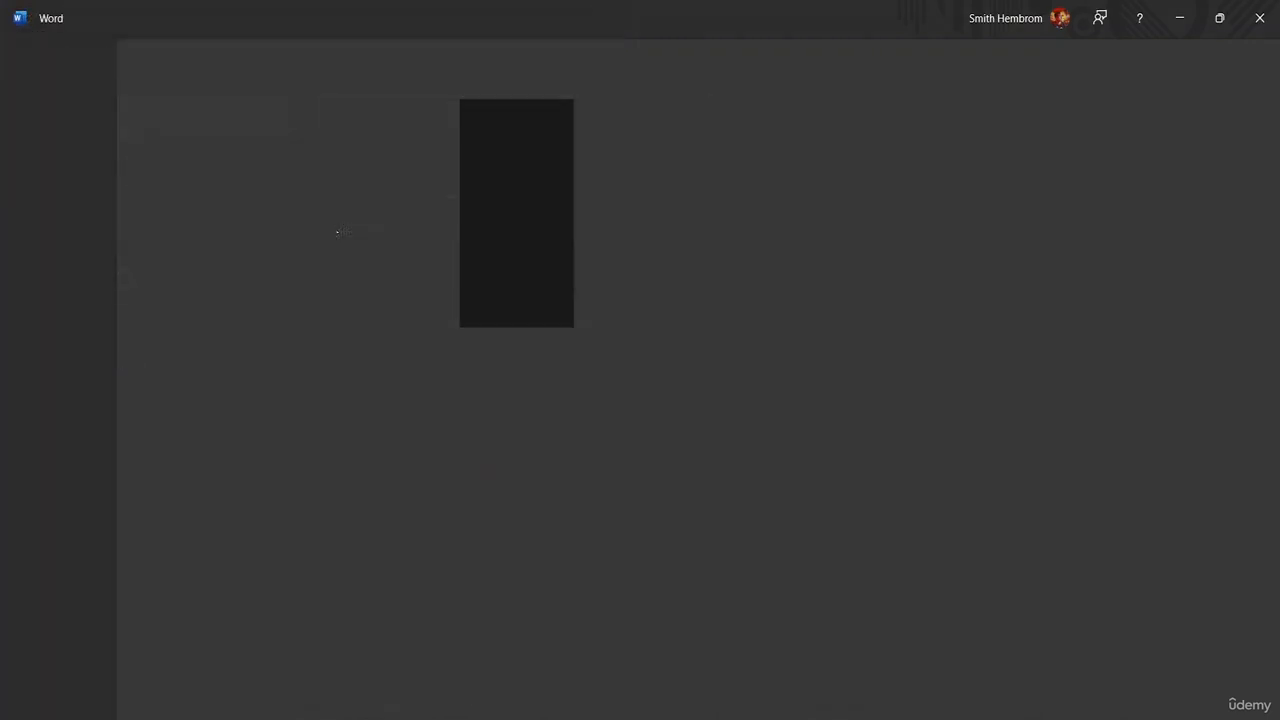
double_click(700, 270)
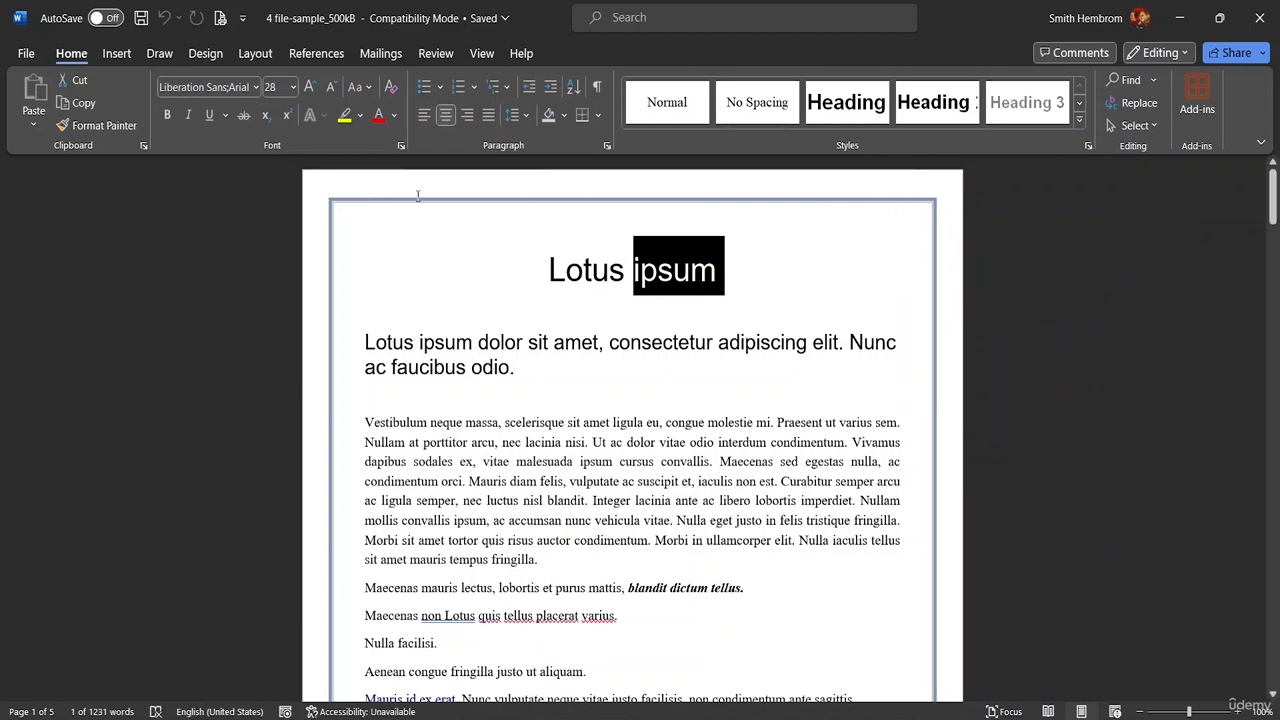
triple_click(529, 375)
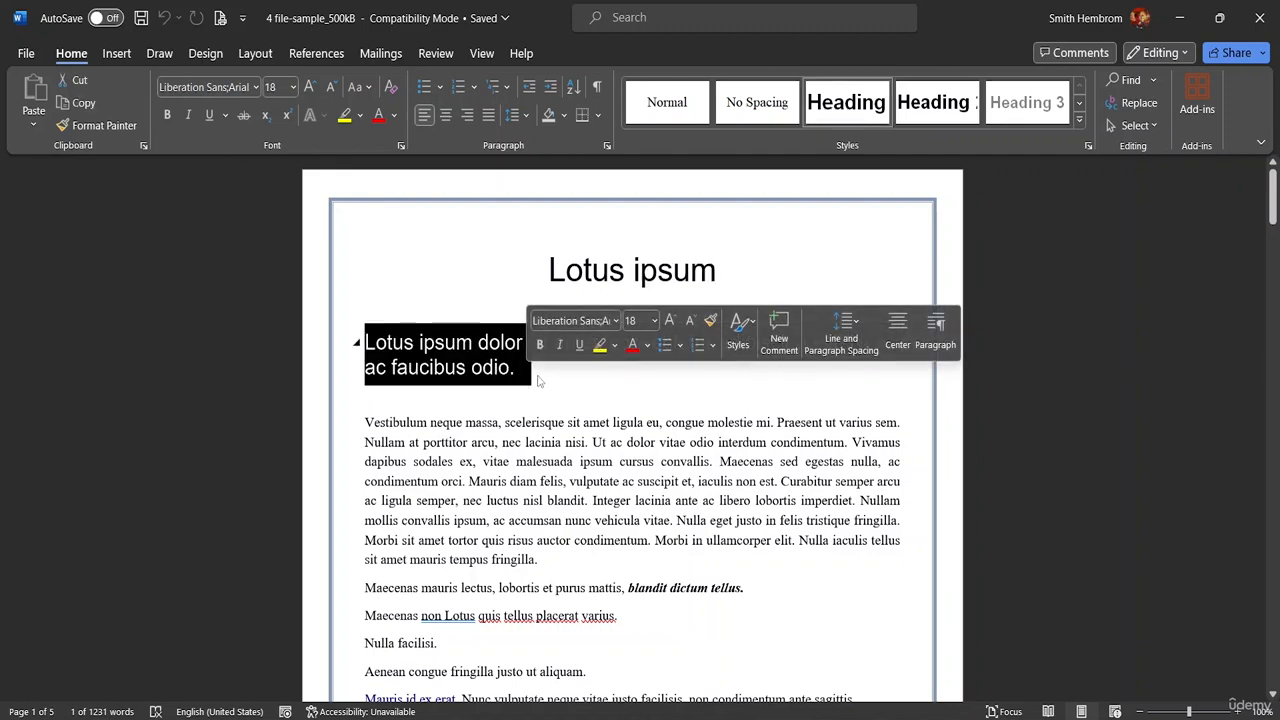
left_click(531, 369)
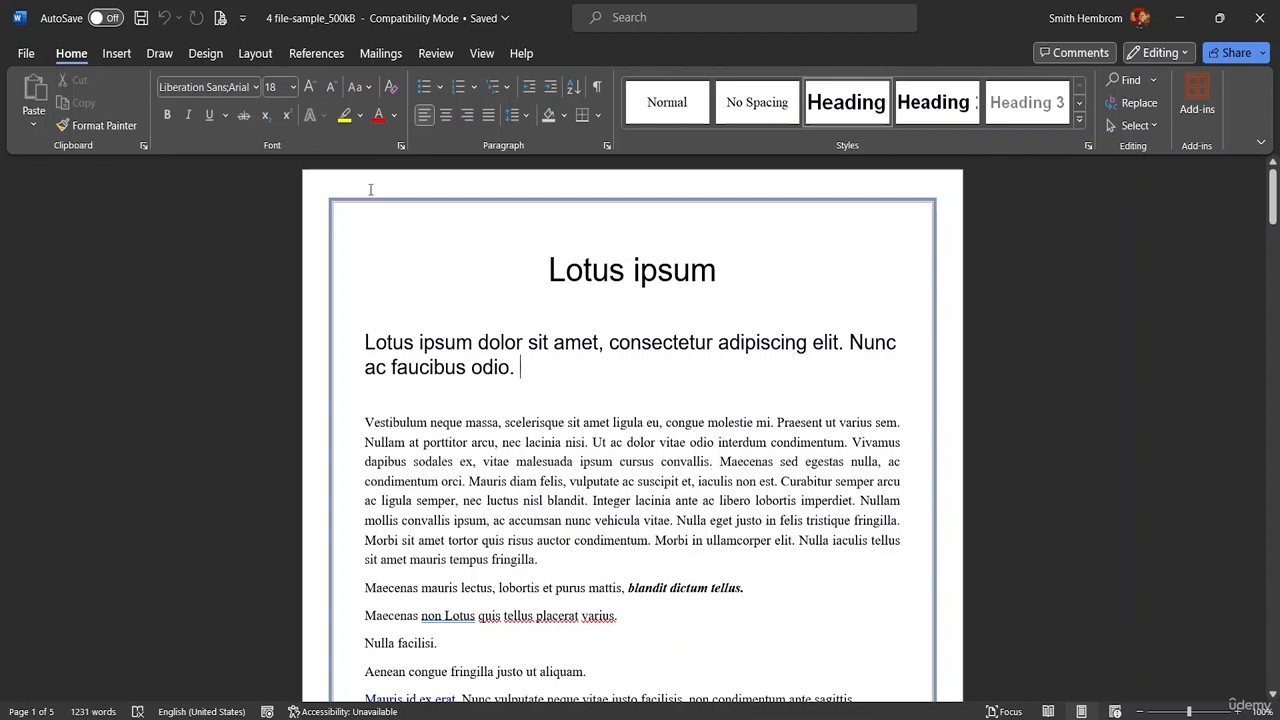
View the header area of the first page and the Page Setup margins, and return to the body text.
double_click(357, 191)
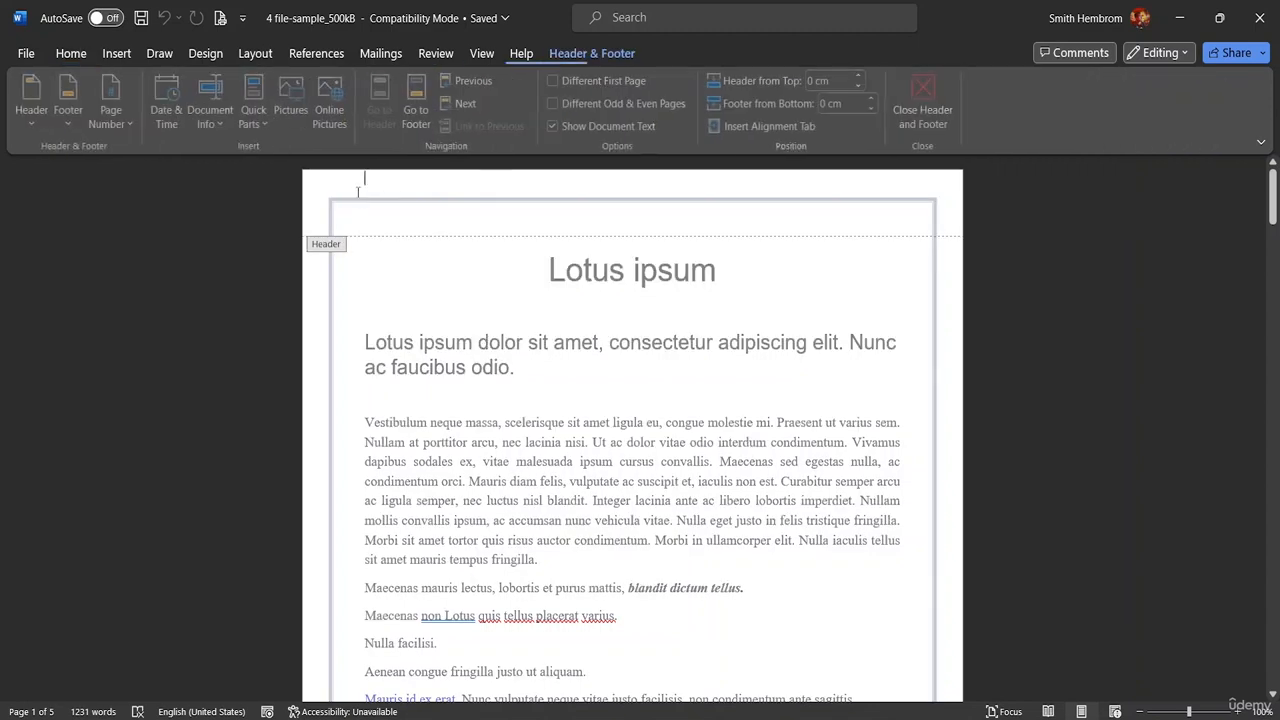
double_click(365, 196)
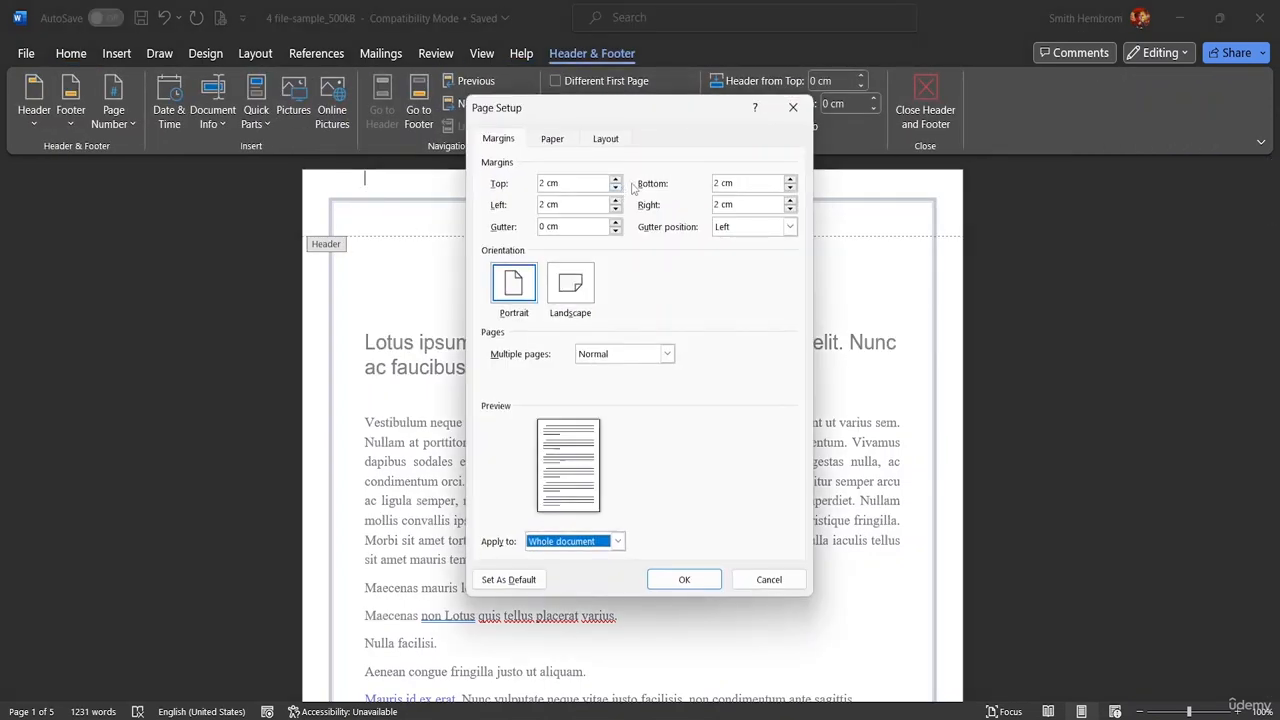
left_click(792, 108)
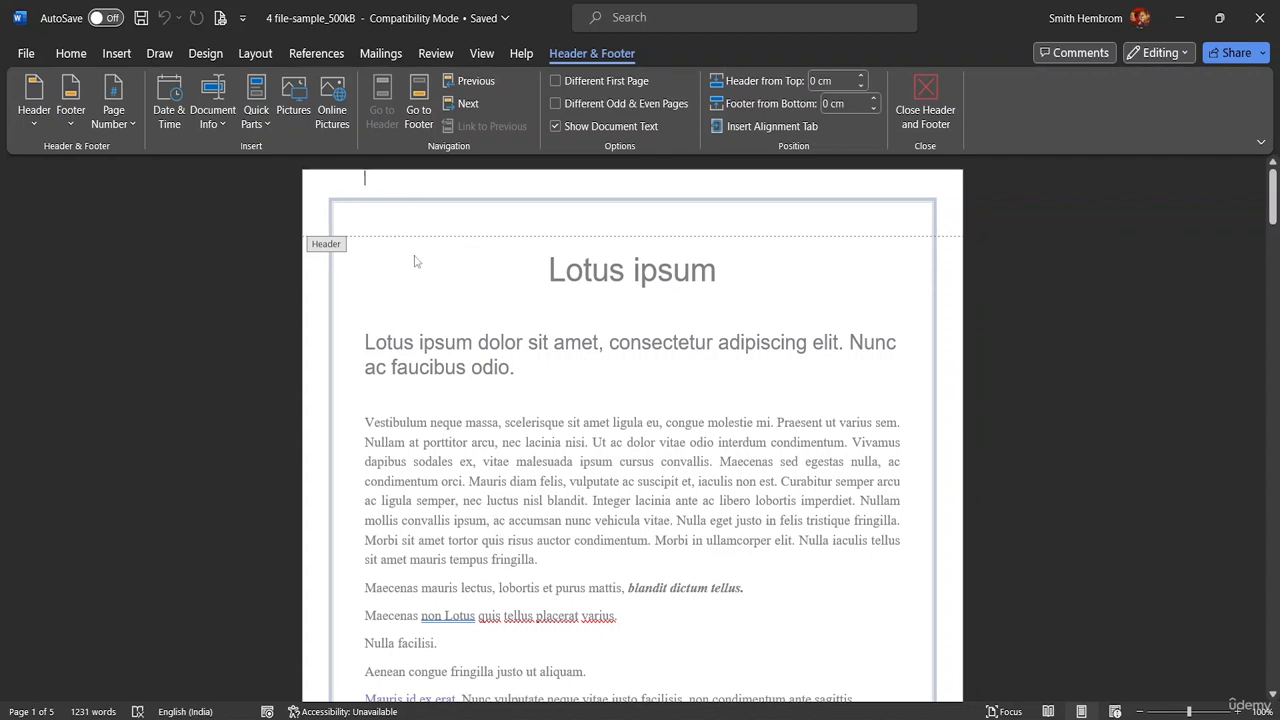
scroll(416, 260, "down", 3)
scroll(416, 240, "up", 1)
scroll(418, 222, "up", 2)
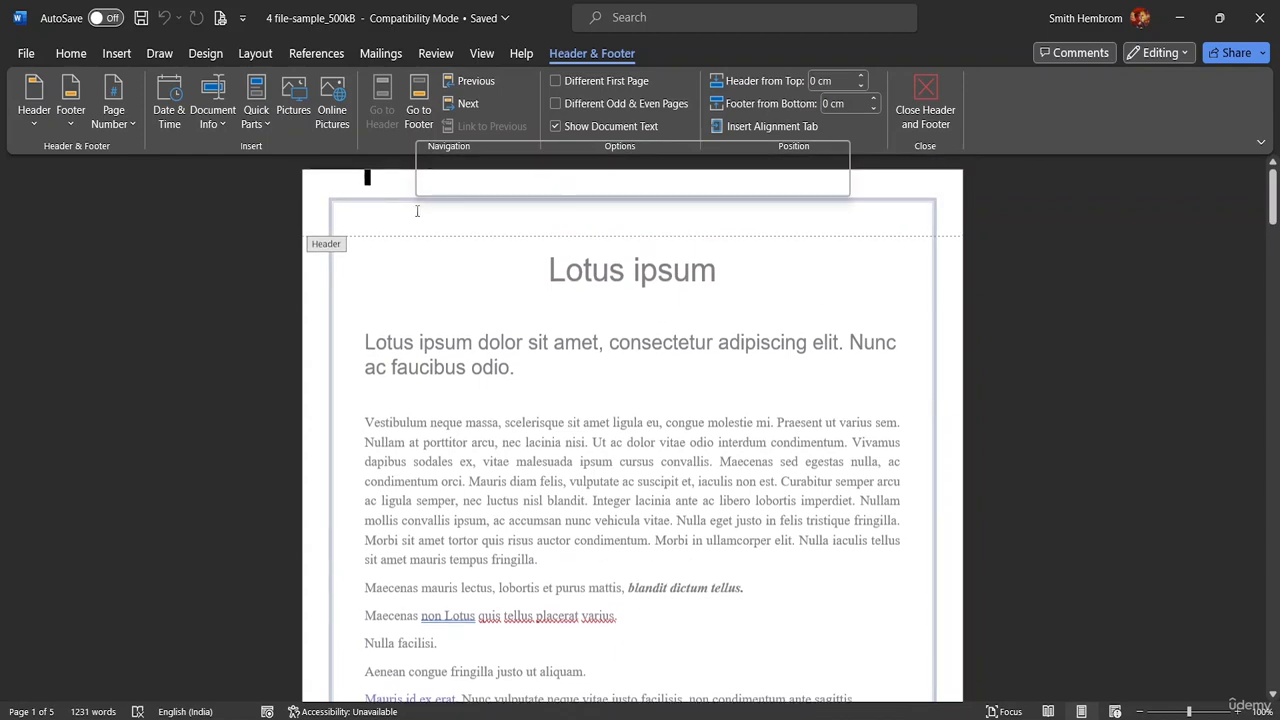
double_click(430, 293)
View the footer area at the end of the first page and return to the body text.
scroll(437, 291, "down", 5)
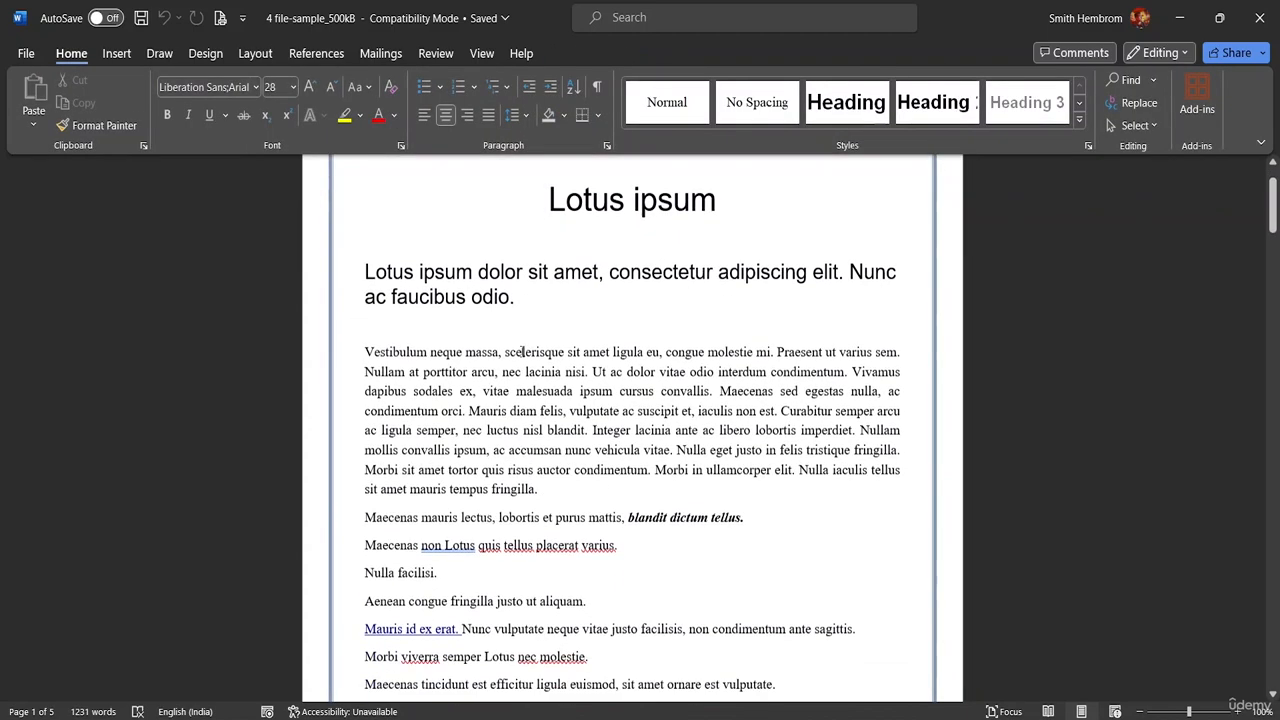
scroll(468, 577, "down", 2)
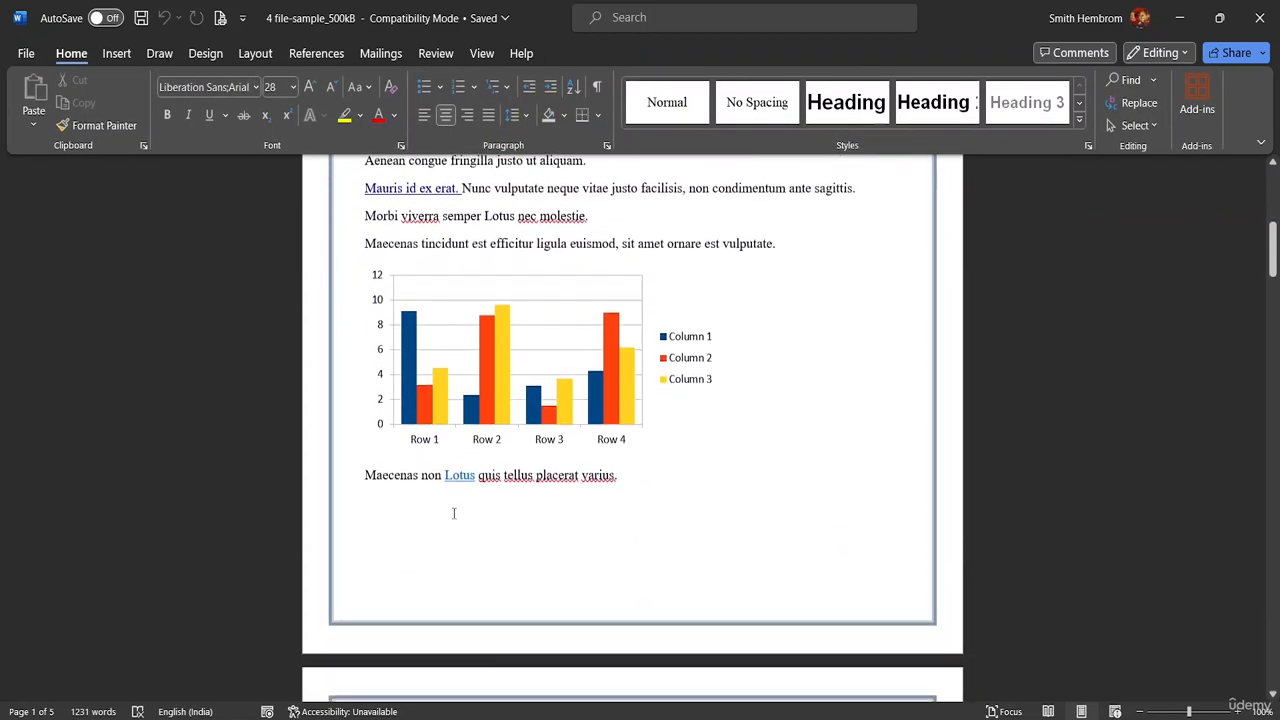
double_click(430, 621)
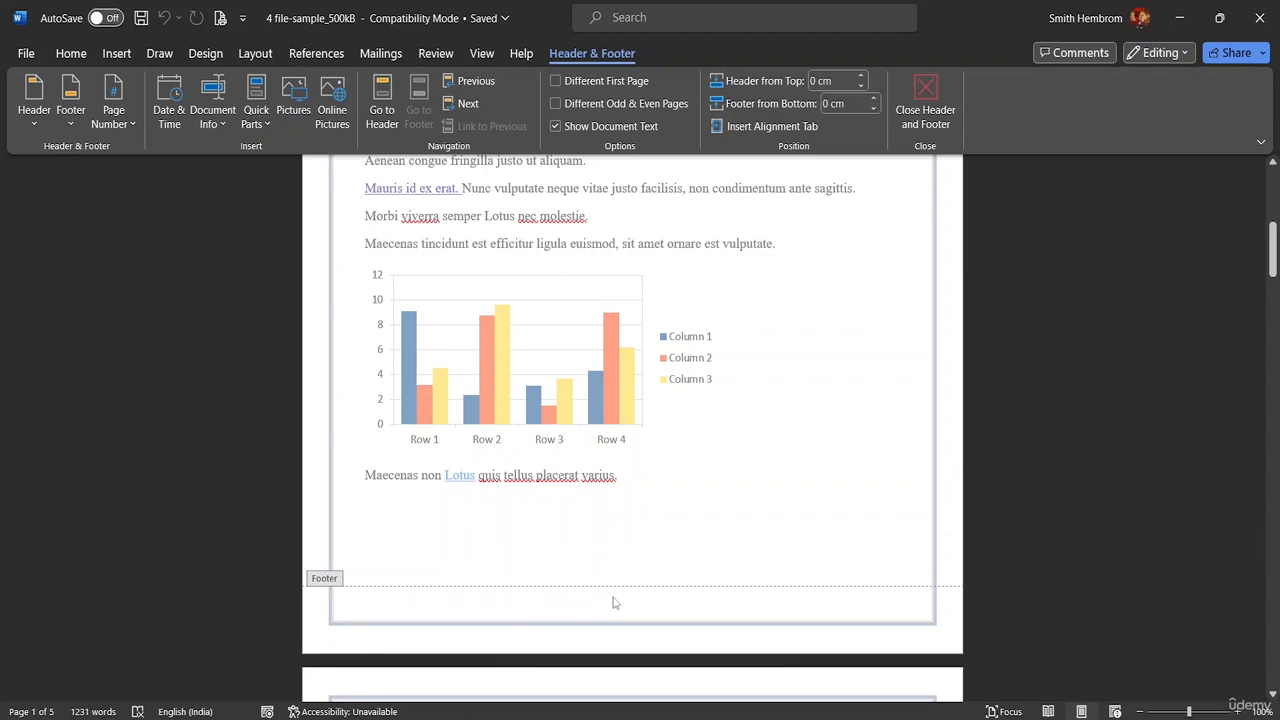
double_click(507, 549)
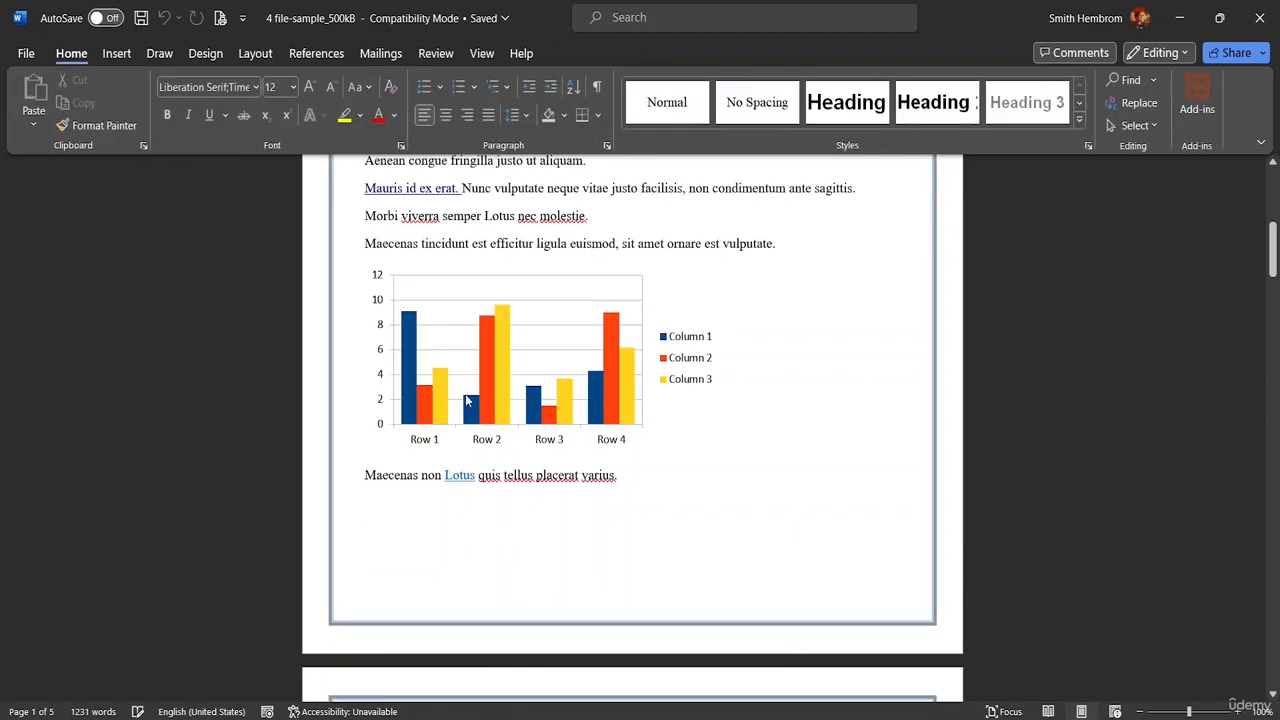
Open the first page's header for editing with the Edit Header command, leaving the built-in header designs unused.
scroll(512, 531, "up", 1)
scroll(650, 317, "up", 8)
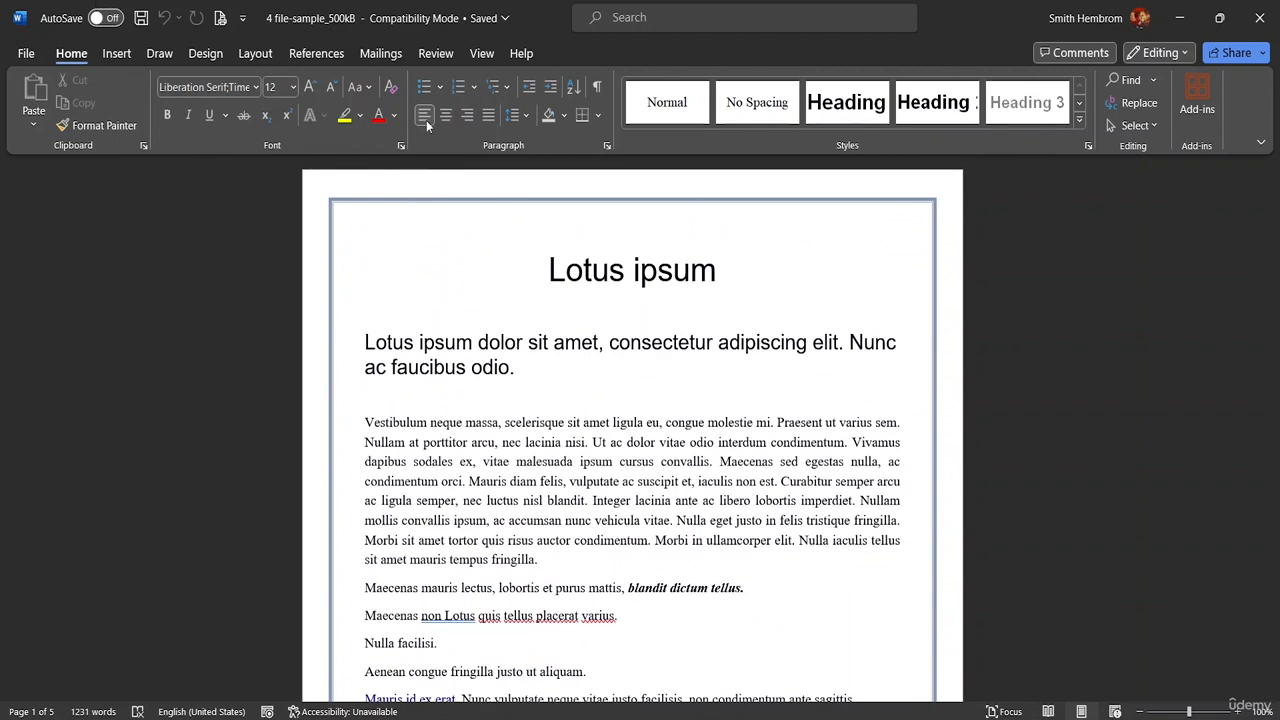
left_click(116, 54)
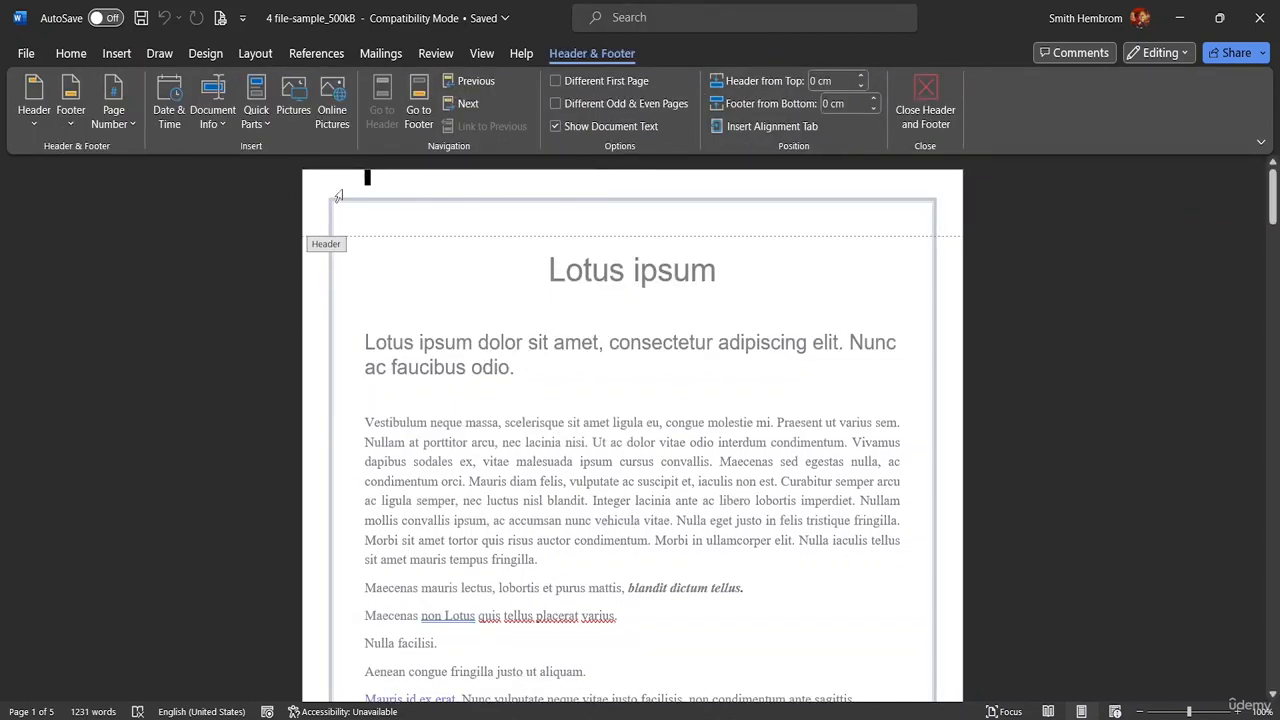
left_click(31, 125)
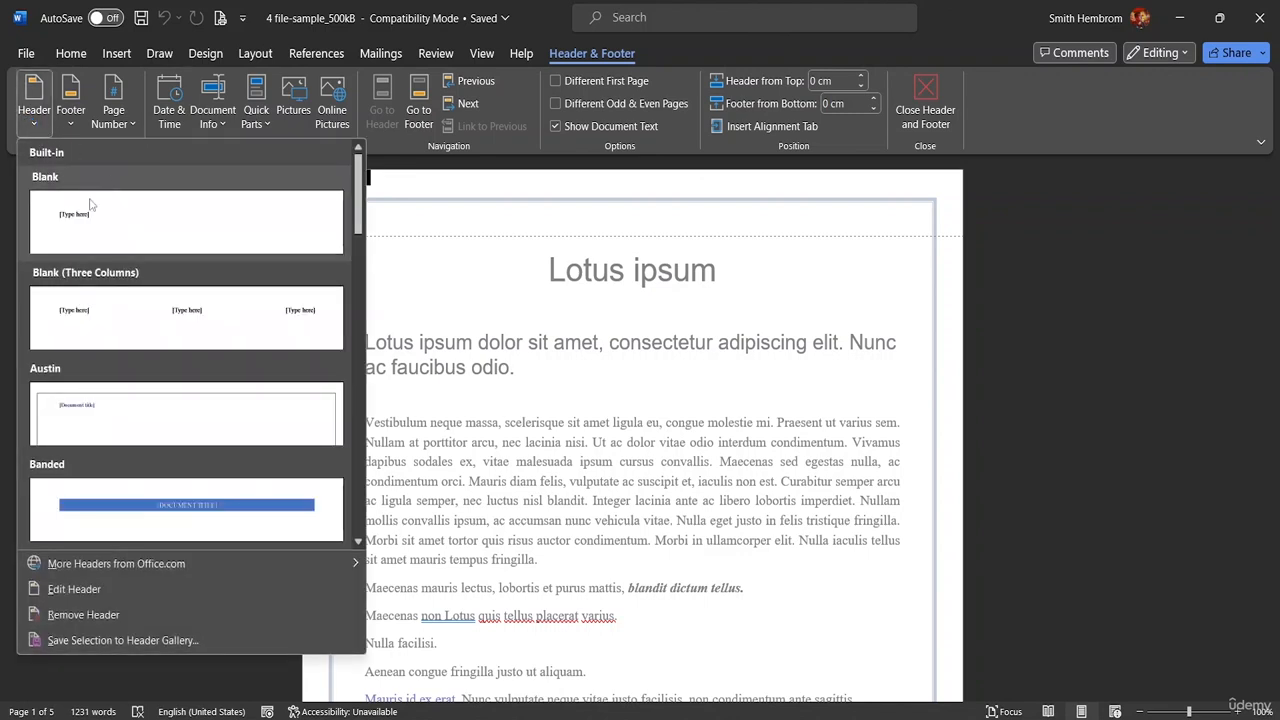
left_click(179, 595)
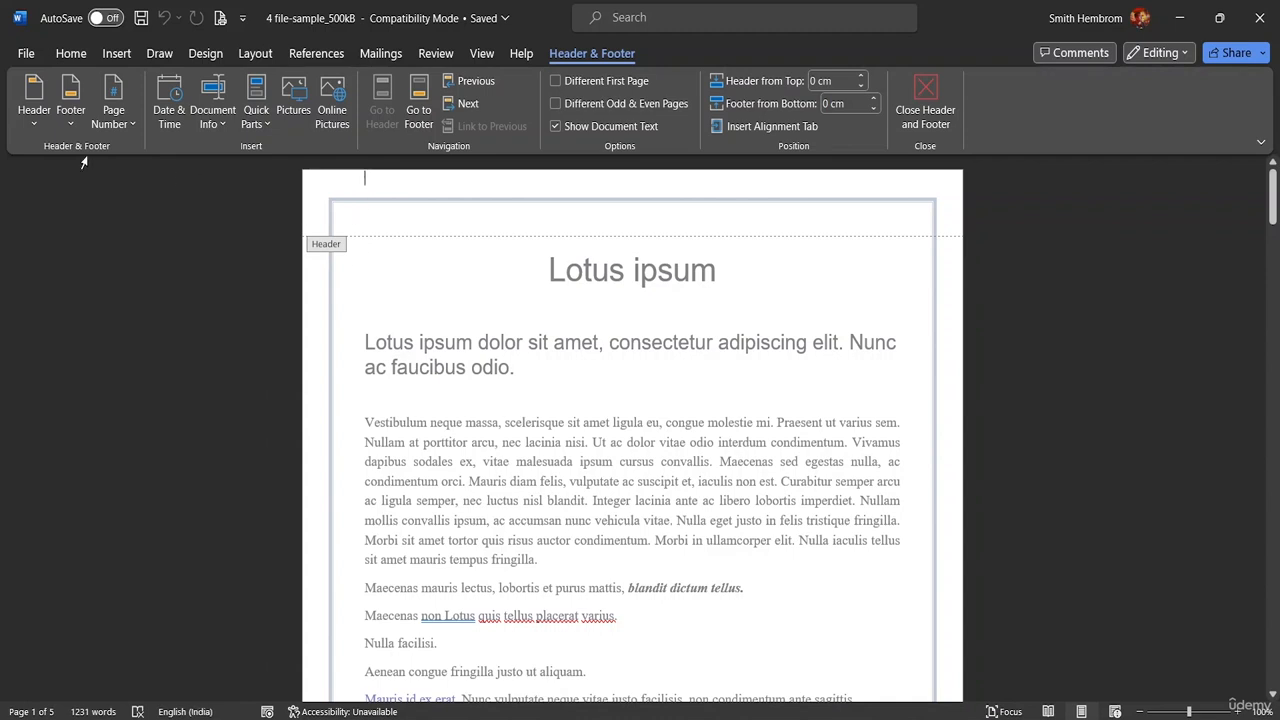
left_click(34, 112)
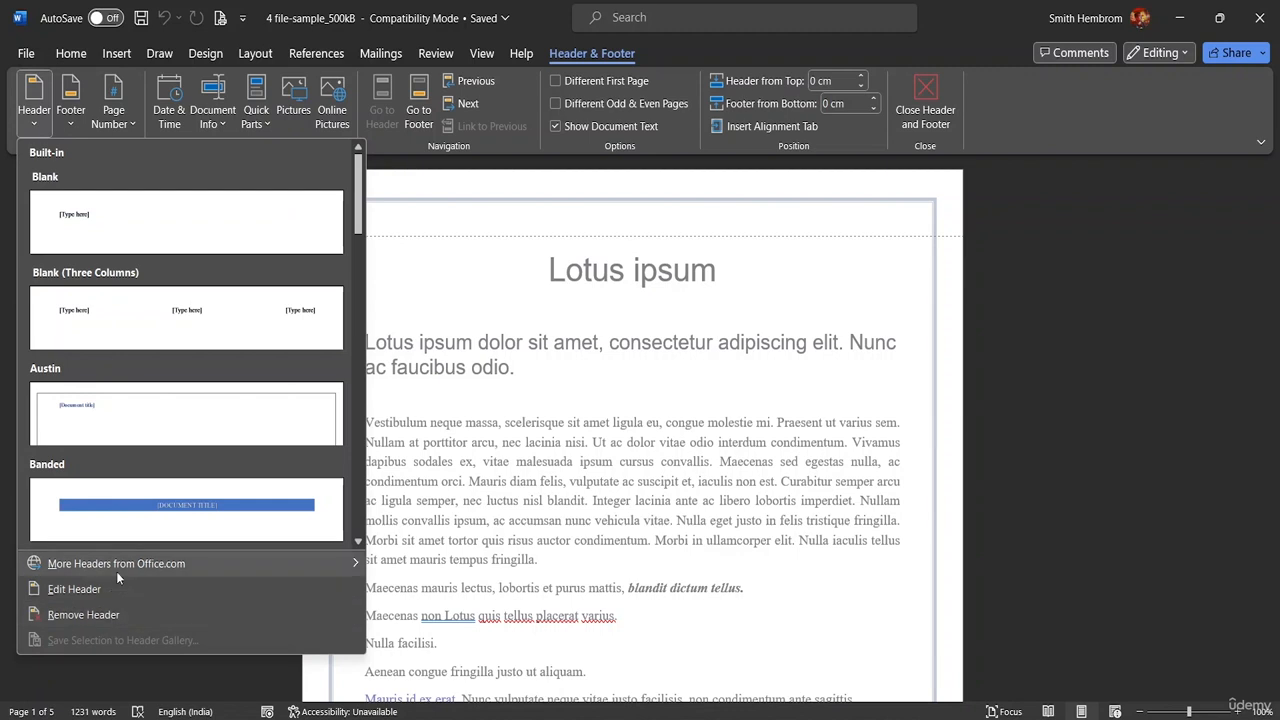
left_click(425, 180)
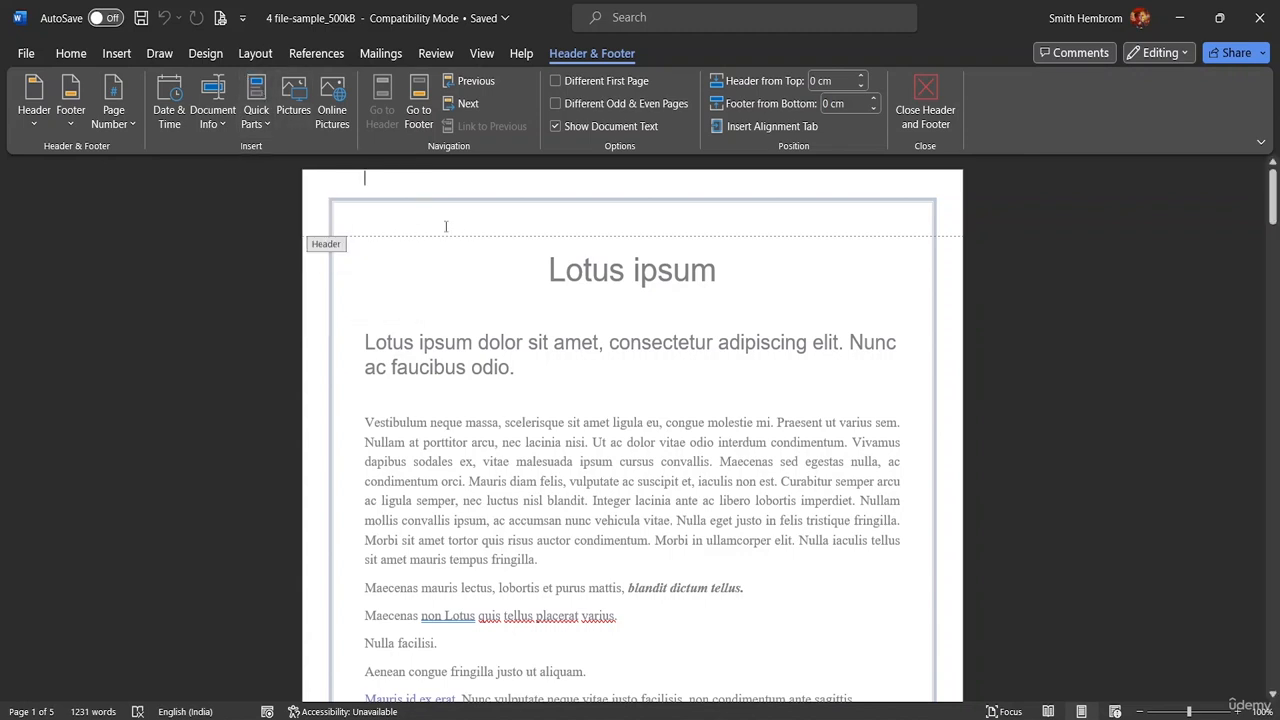
Place the insertion point in the header just below the upper page border, dismissing Page Setup without changes.
double_click(368, 223)
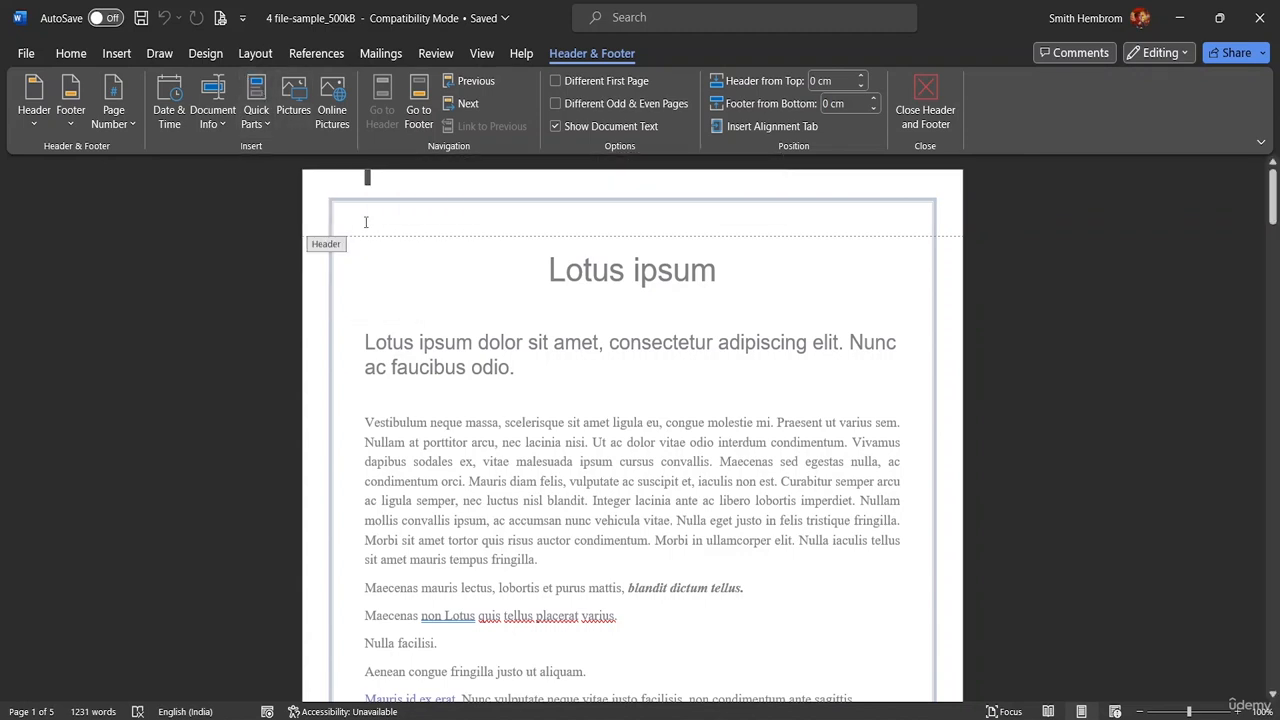
double_click(368, 222)
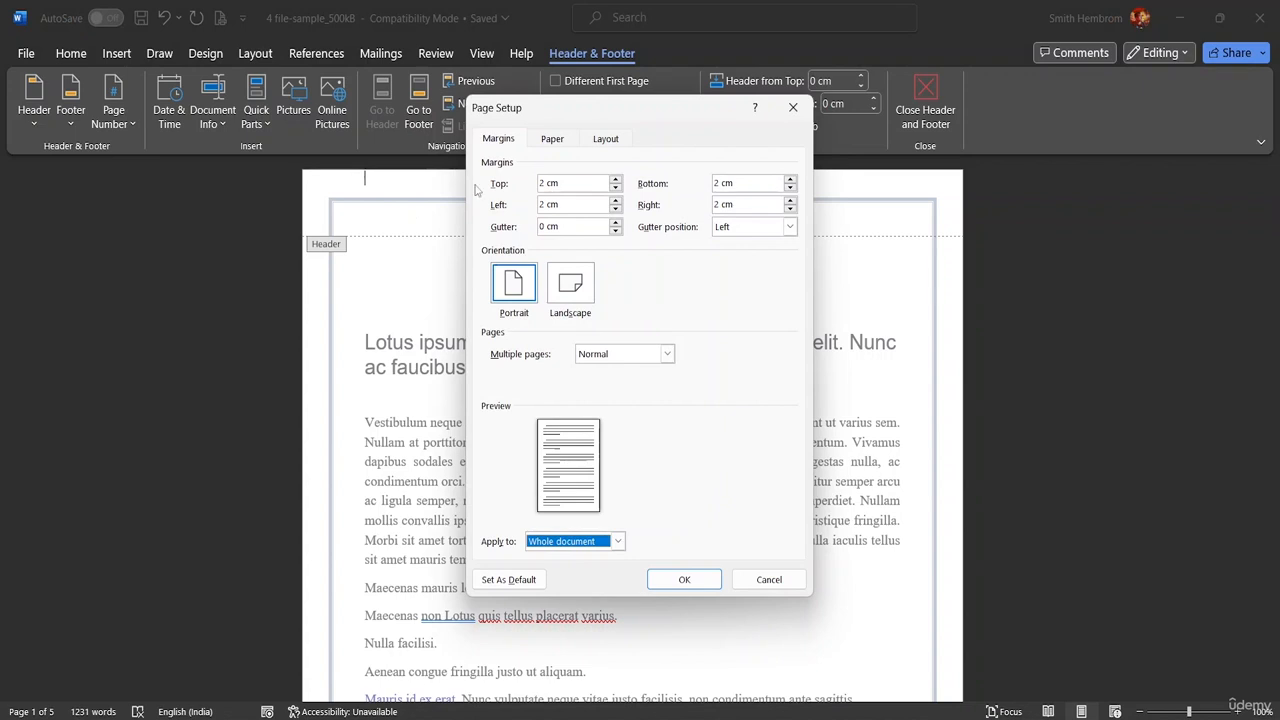
left_click(793, 107)
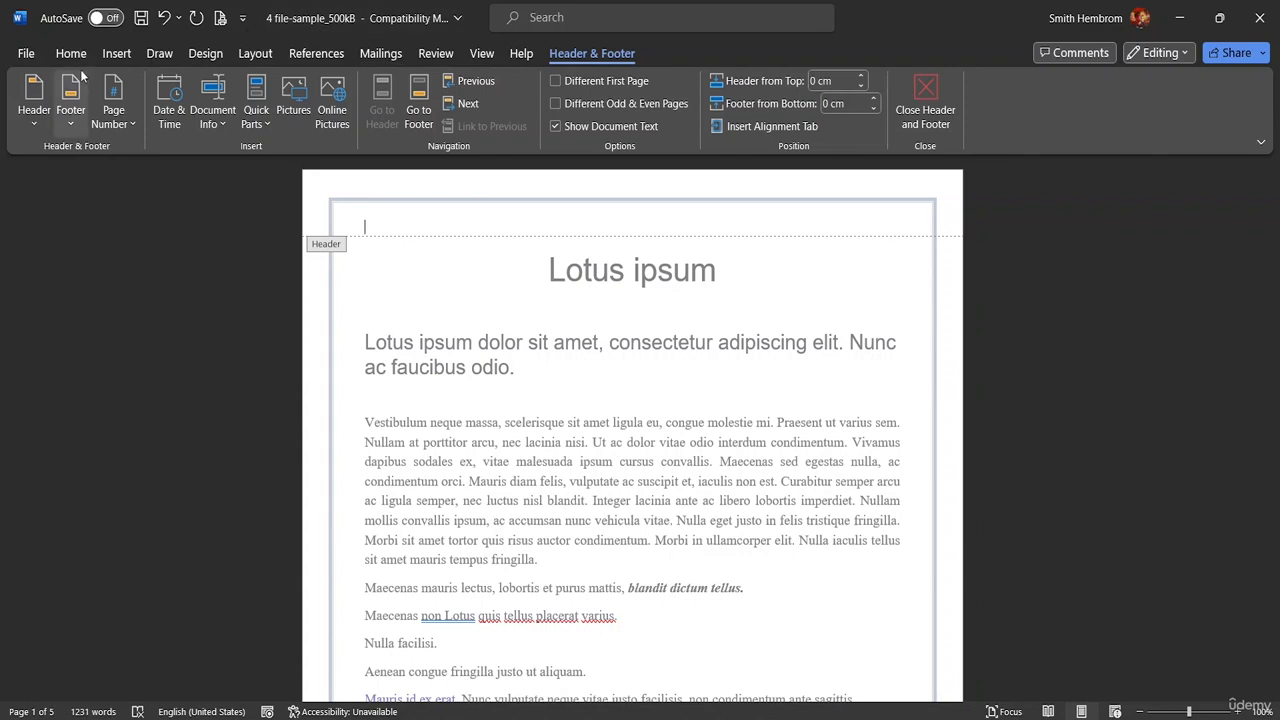
left_click(116, 54)
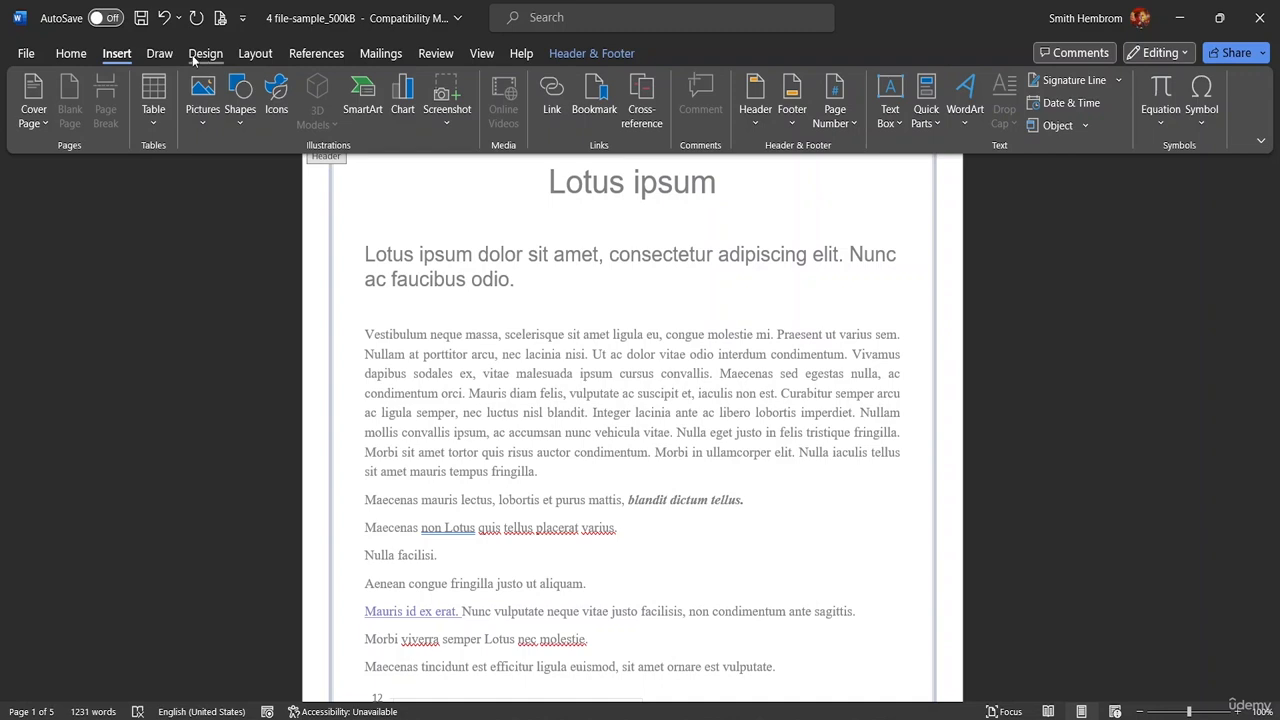
left_click(160, 54)
left_click(202, 56)
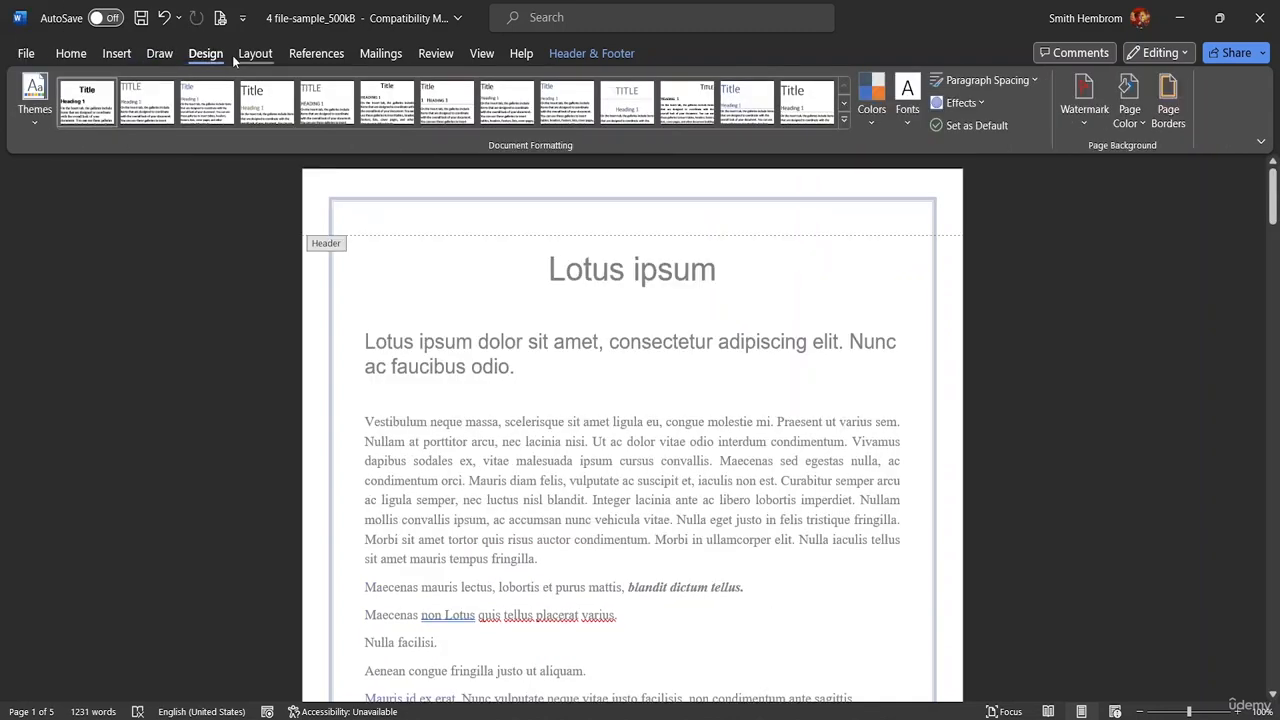
left_click(238, 57)
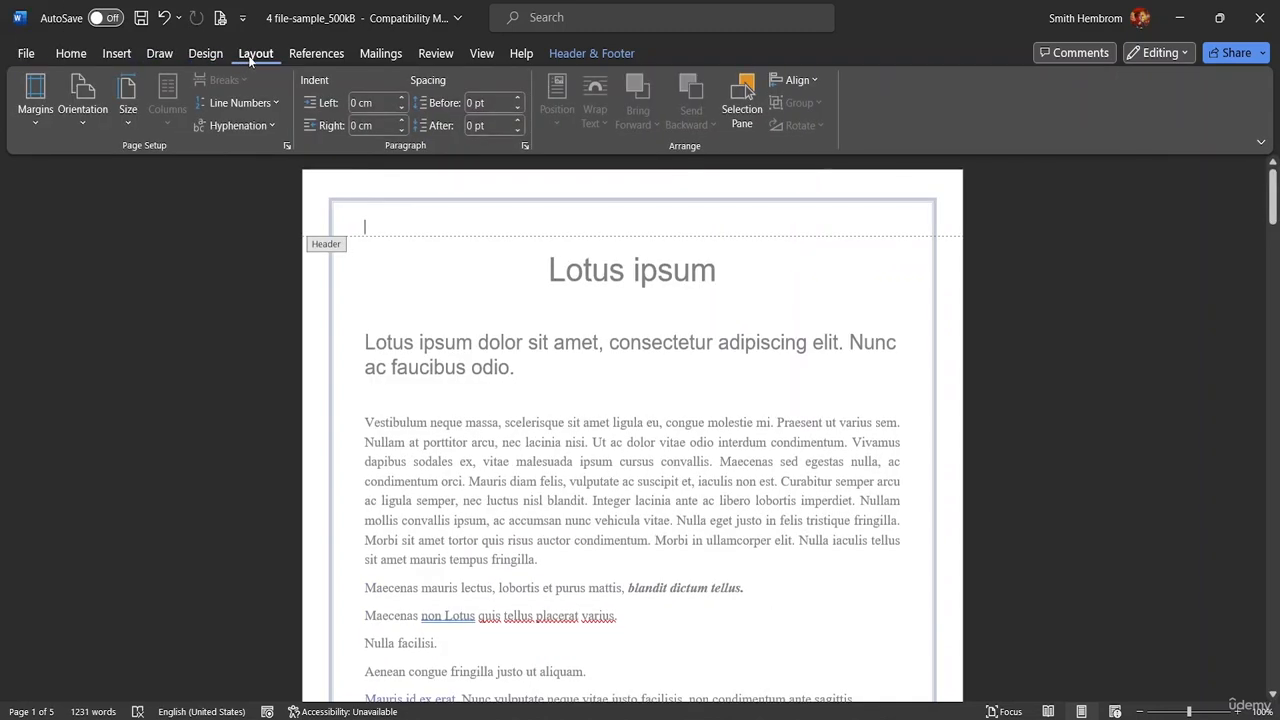
left_click(340, 54)
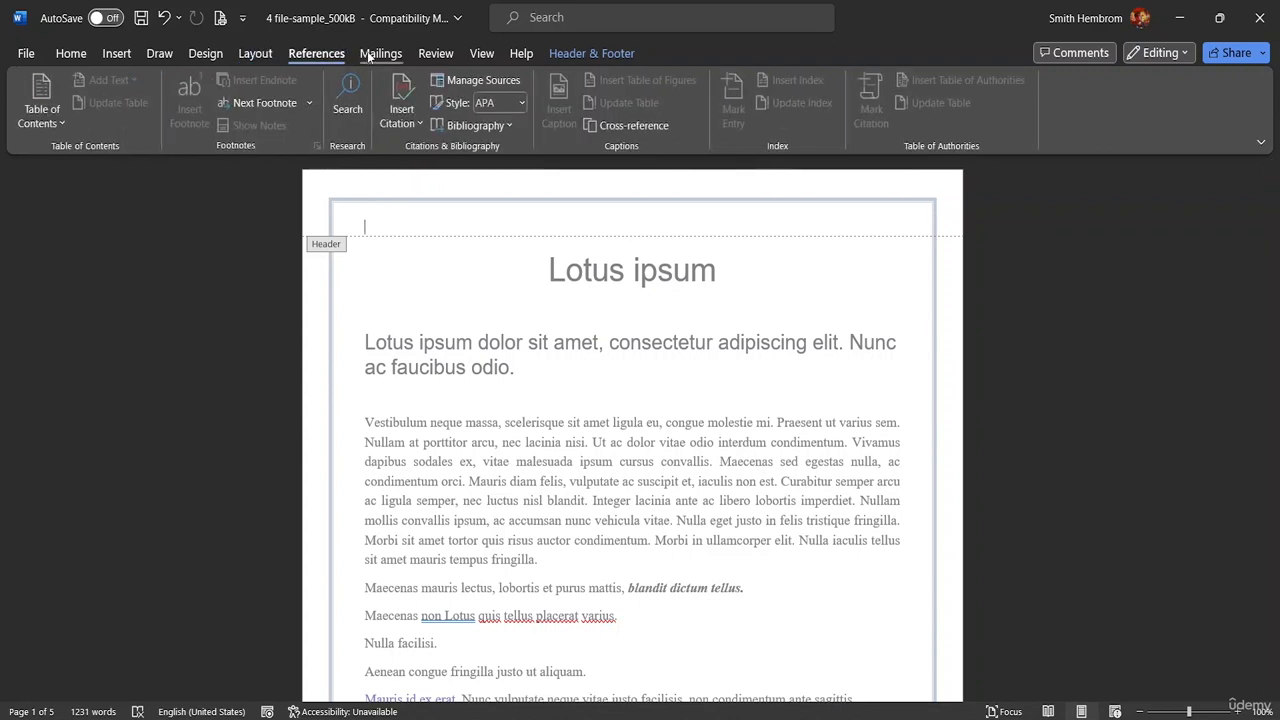
left_click(378, 53)
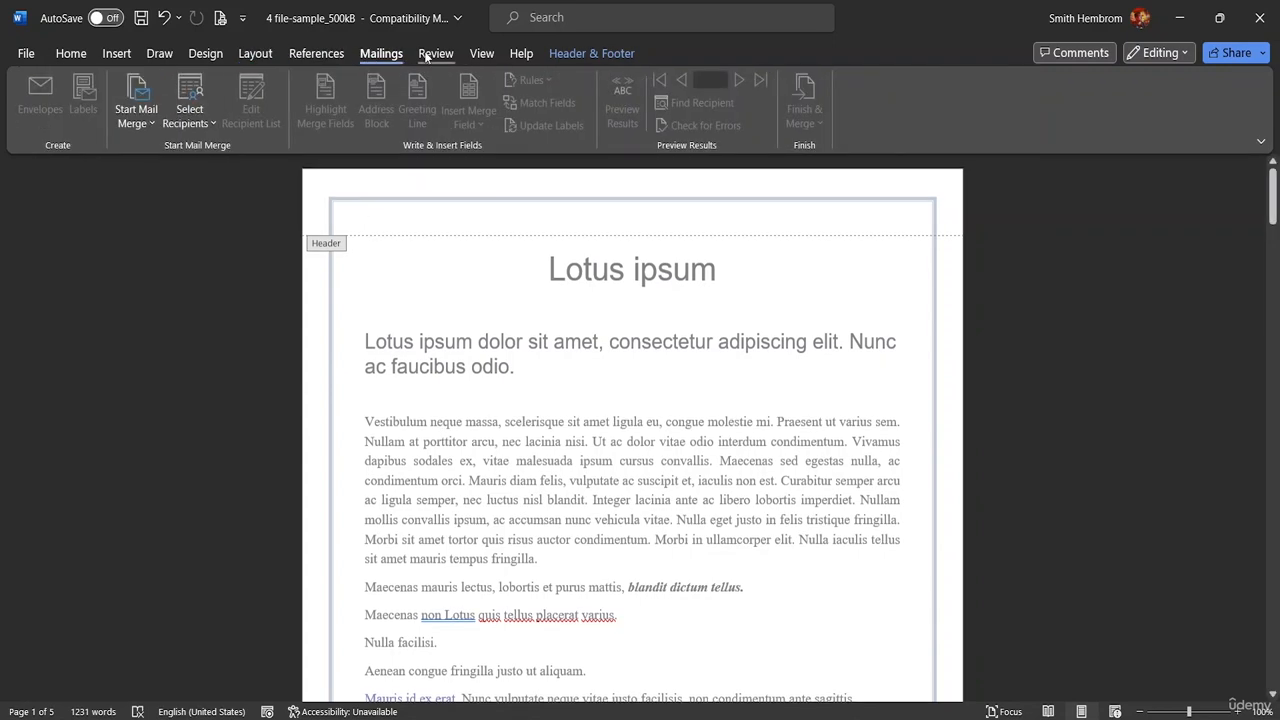
left_click(430, 54)
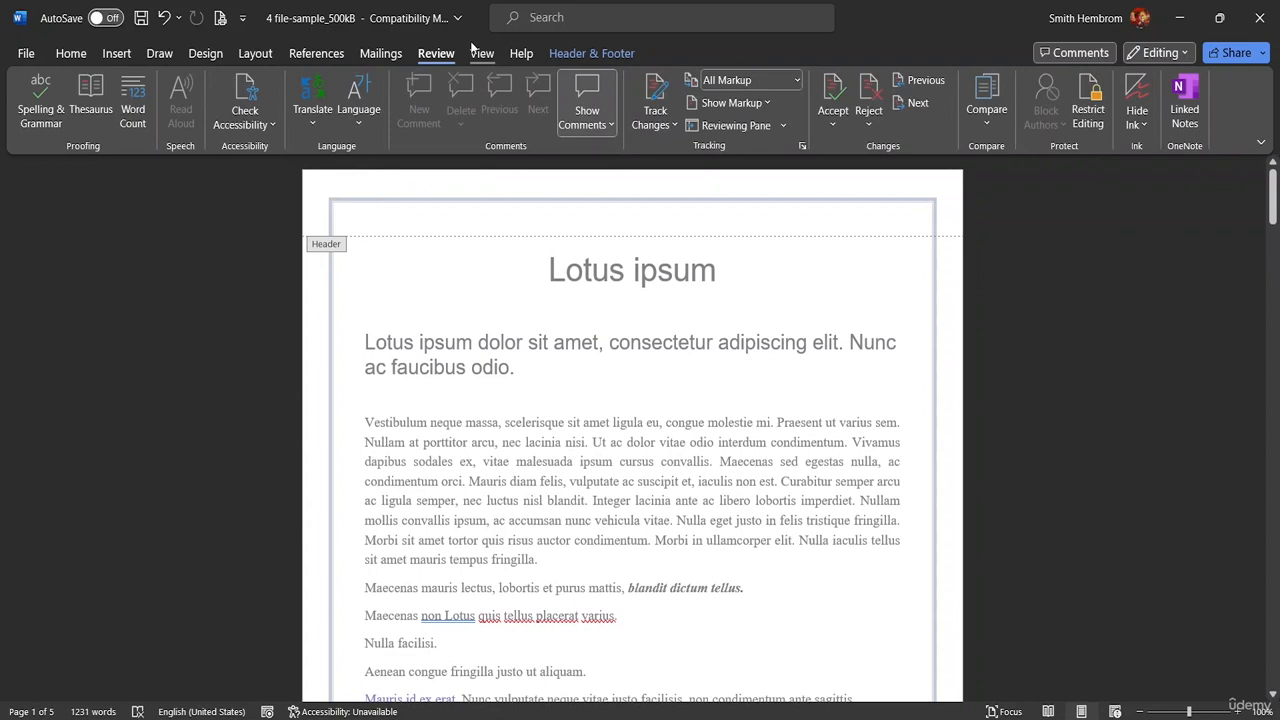
Insert a FileName field from the Document Information category into the header through Quick Parts, using the Lowercase format.
left_click(585, 54)
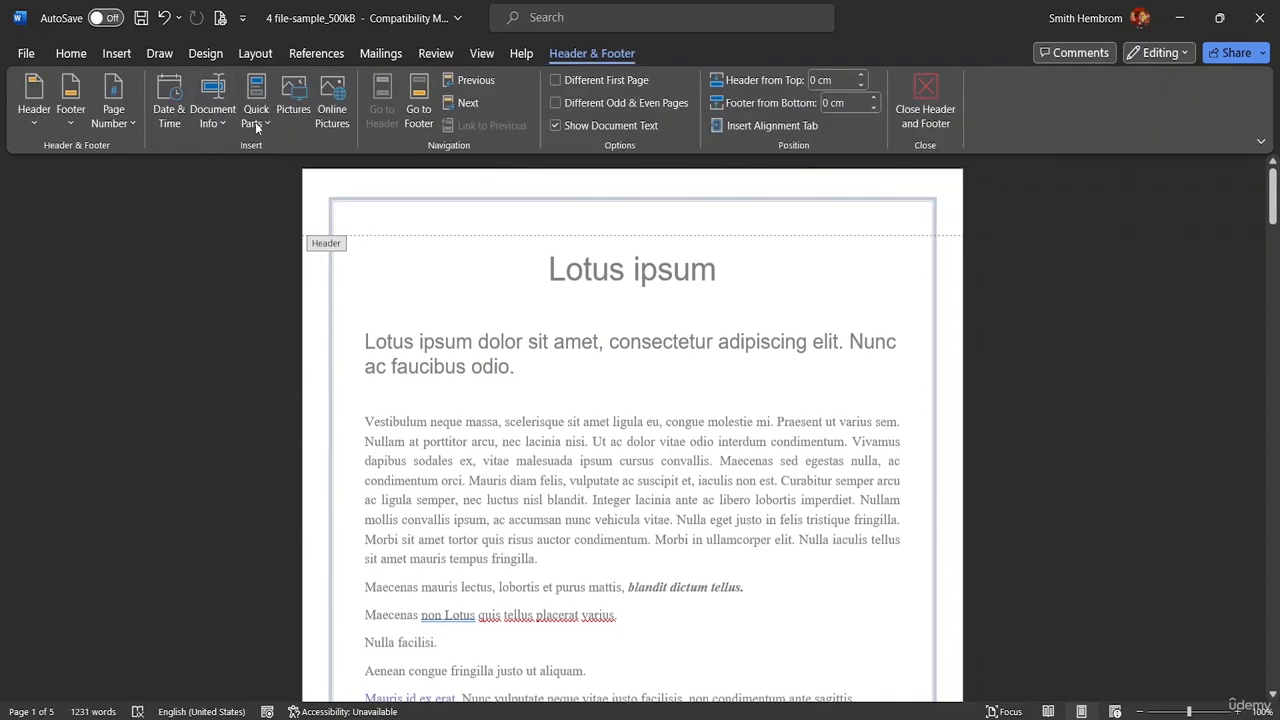
left_click(256, 124)
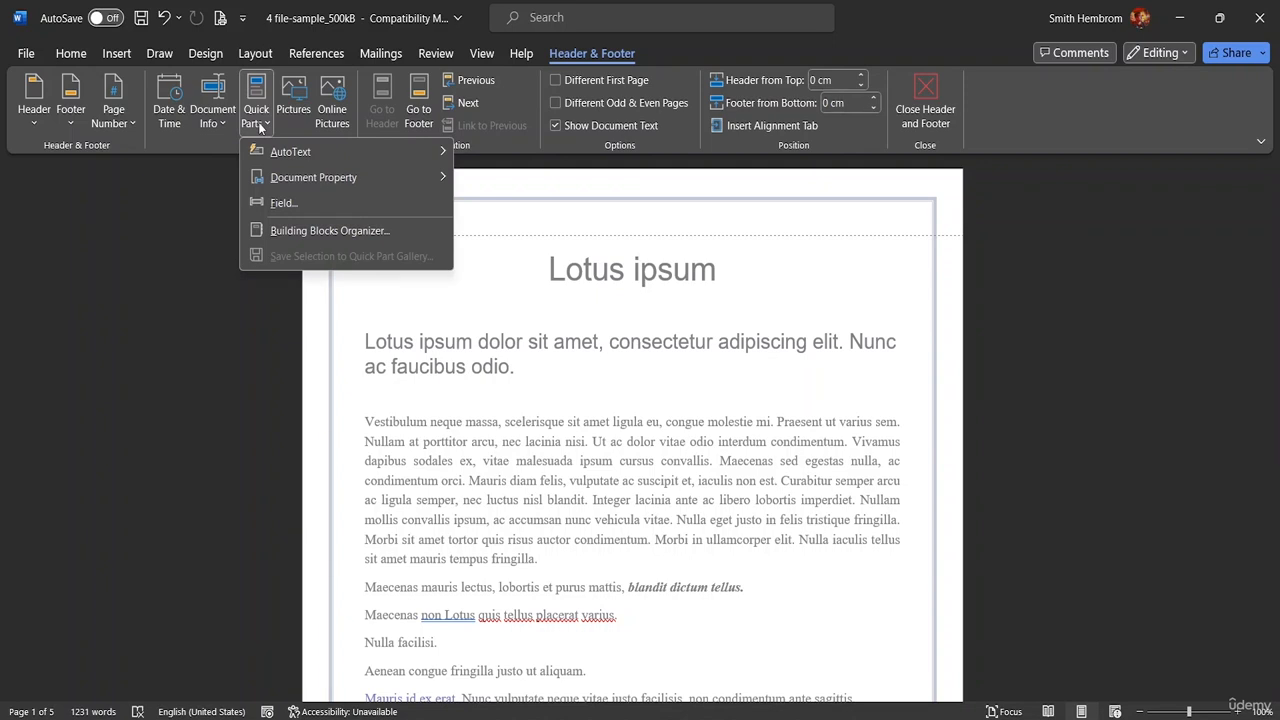
left_click(332, 200)
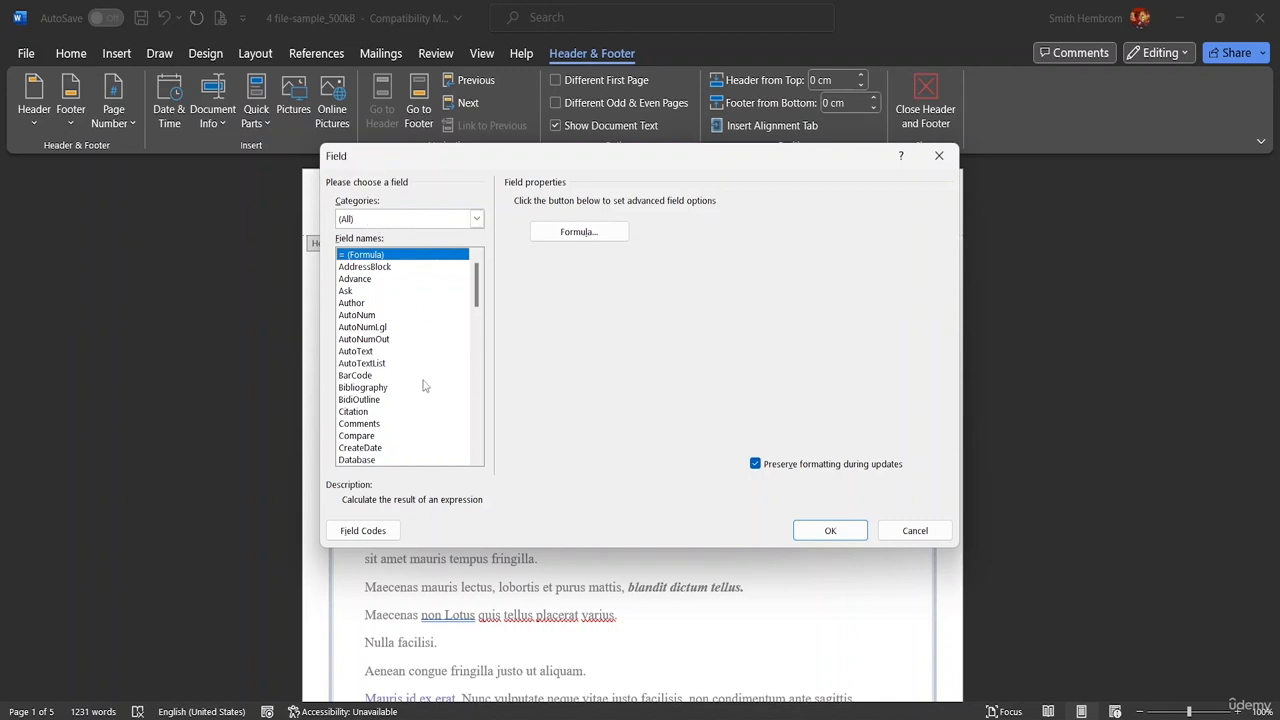
left_click(476, 220)
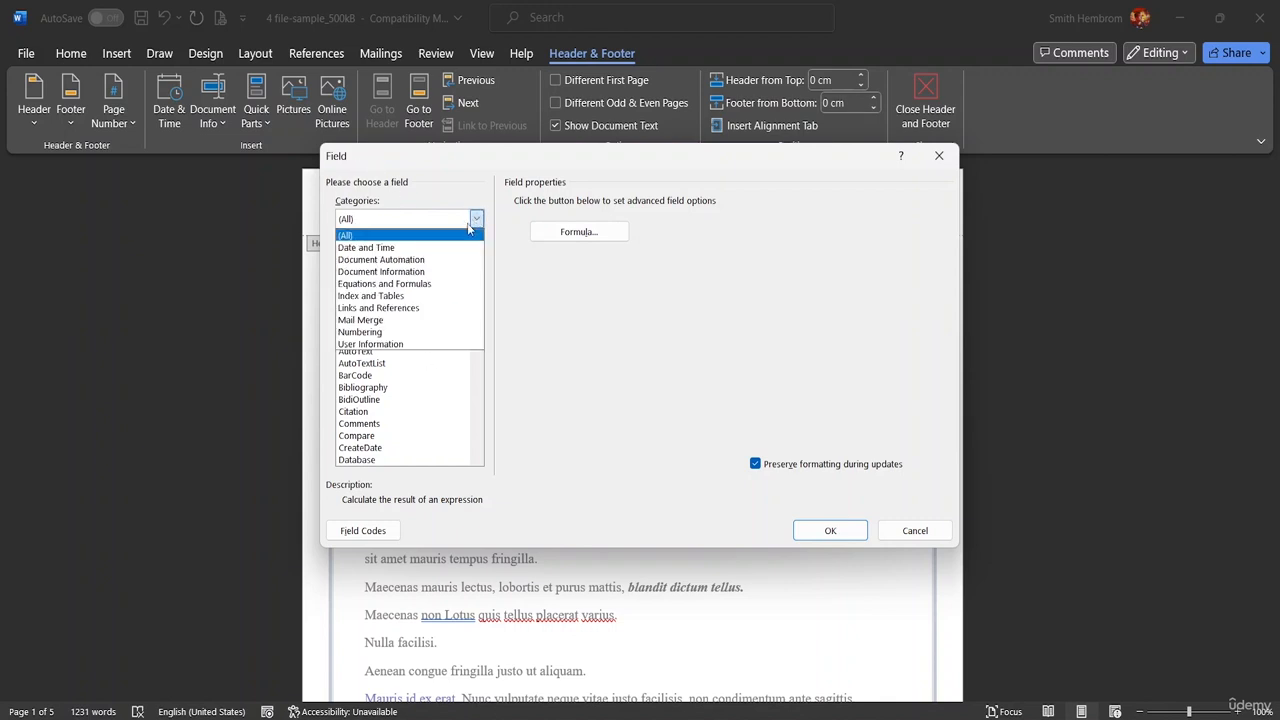
left_click(401, 272)
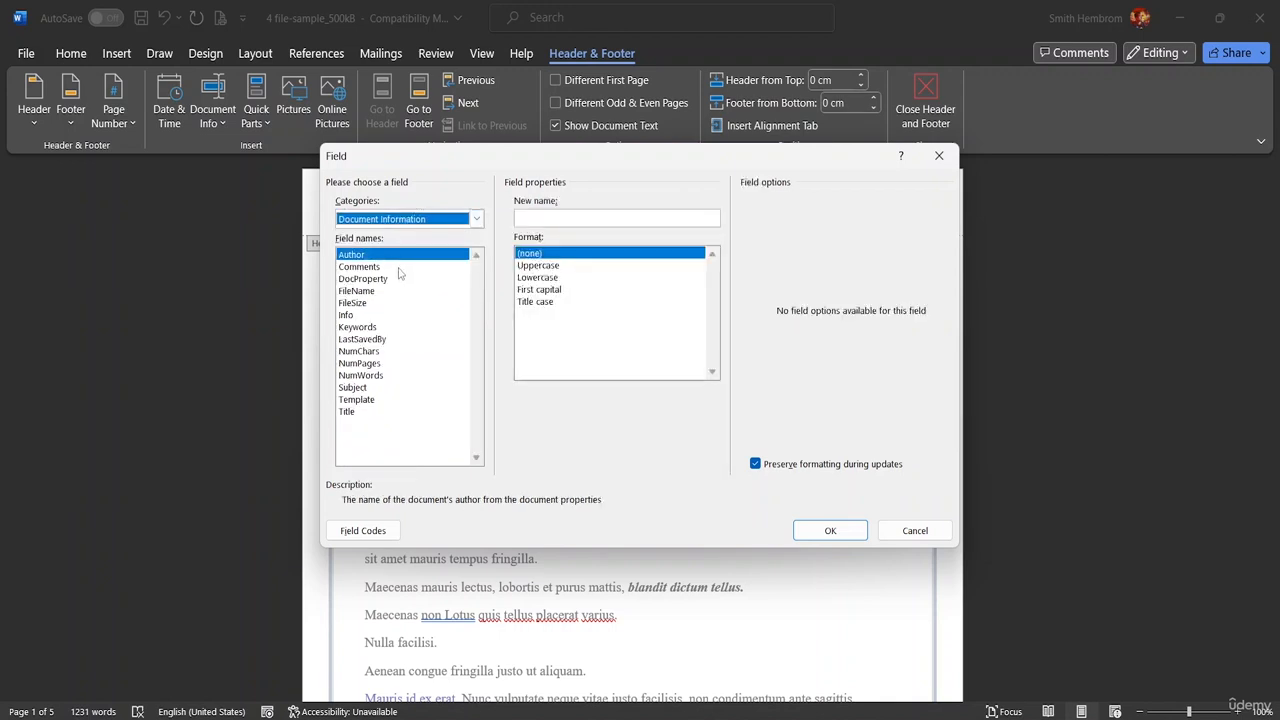
left_click(360, 291)
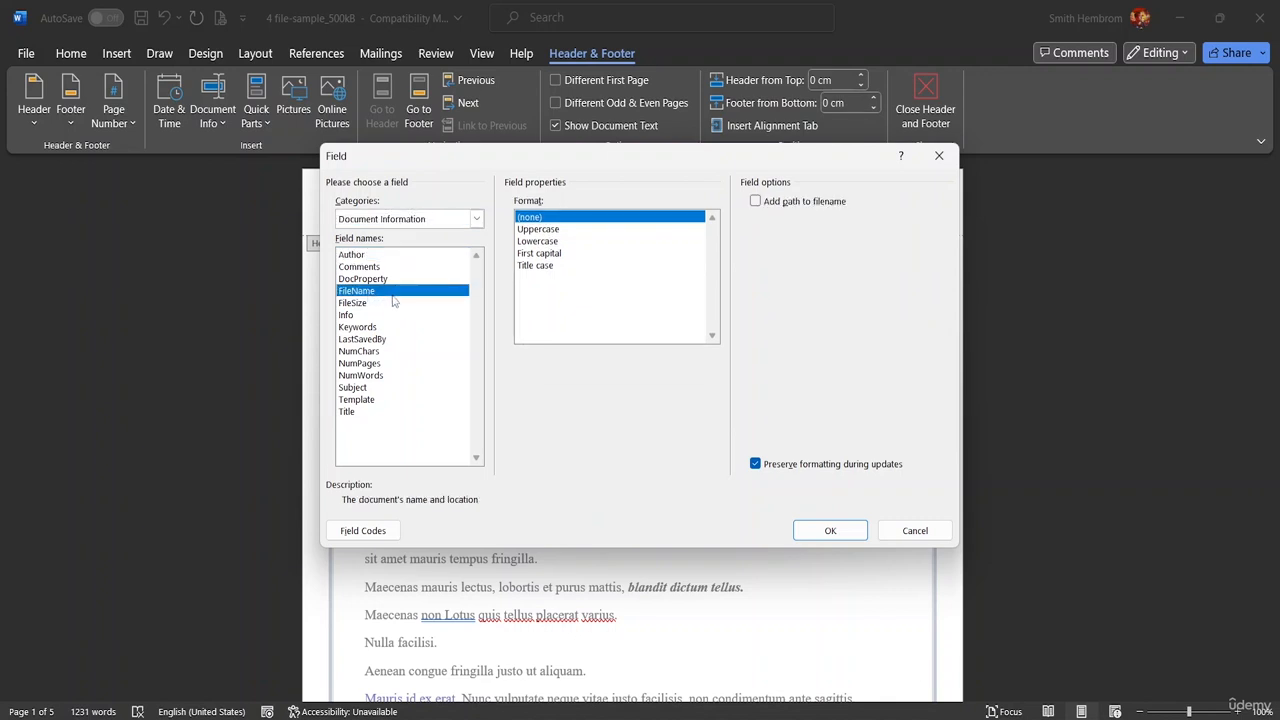
left_click(550, 229)
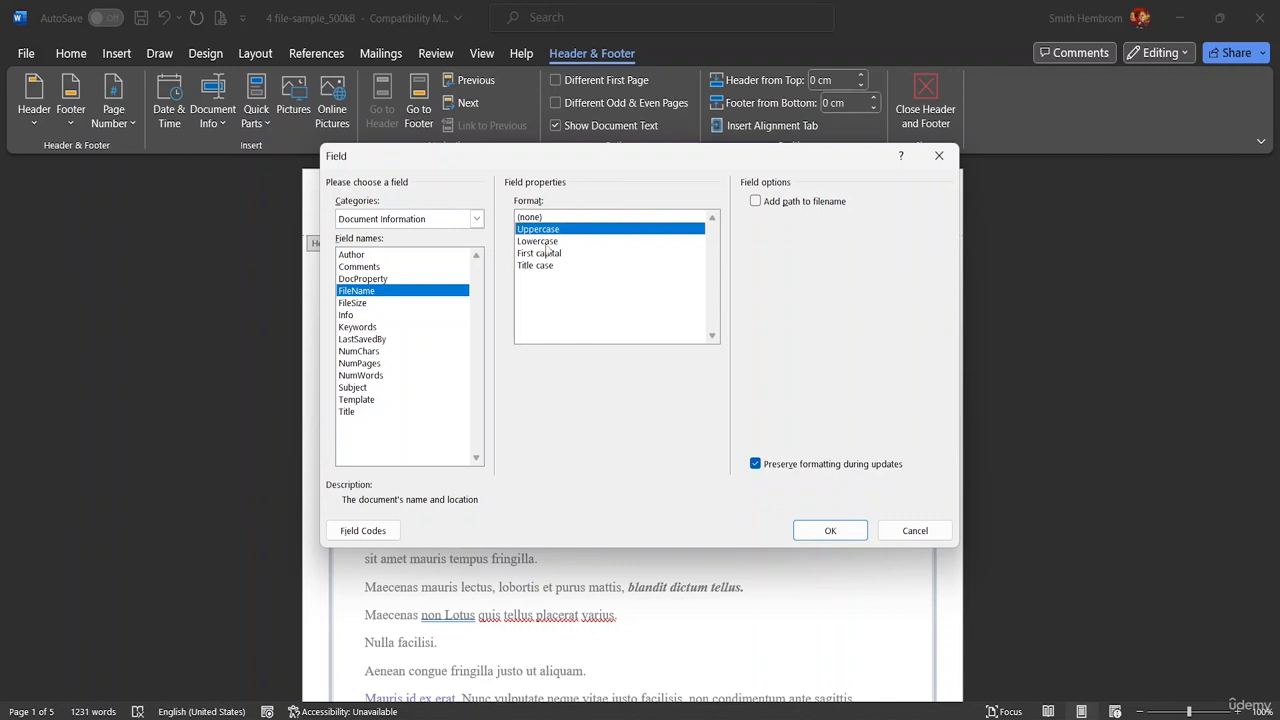
double_click(541, 243)
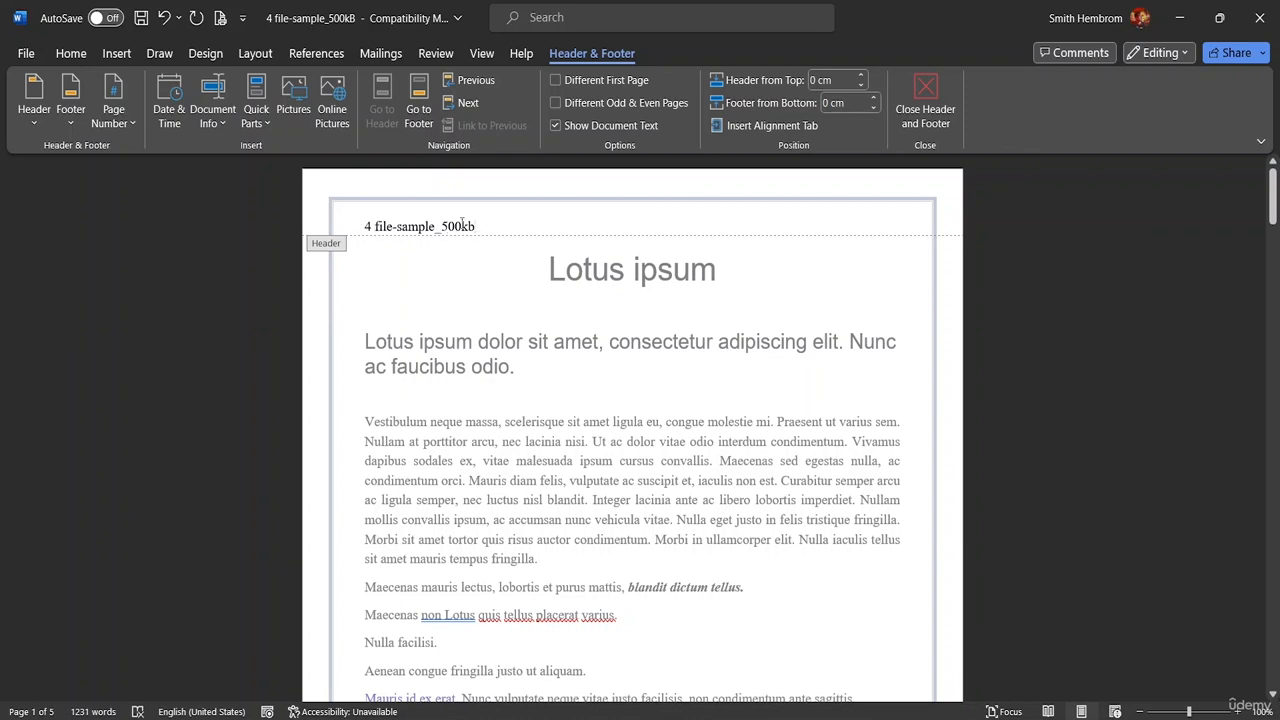
Insert a second FileName field in the header through Quick Parts, using the Uppercase format.
left_click(262, 110)
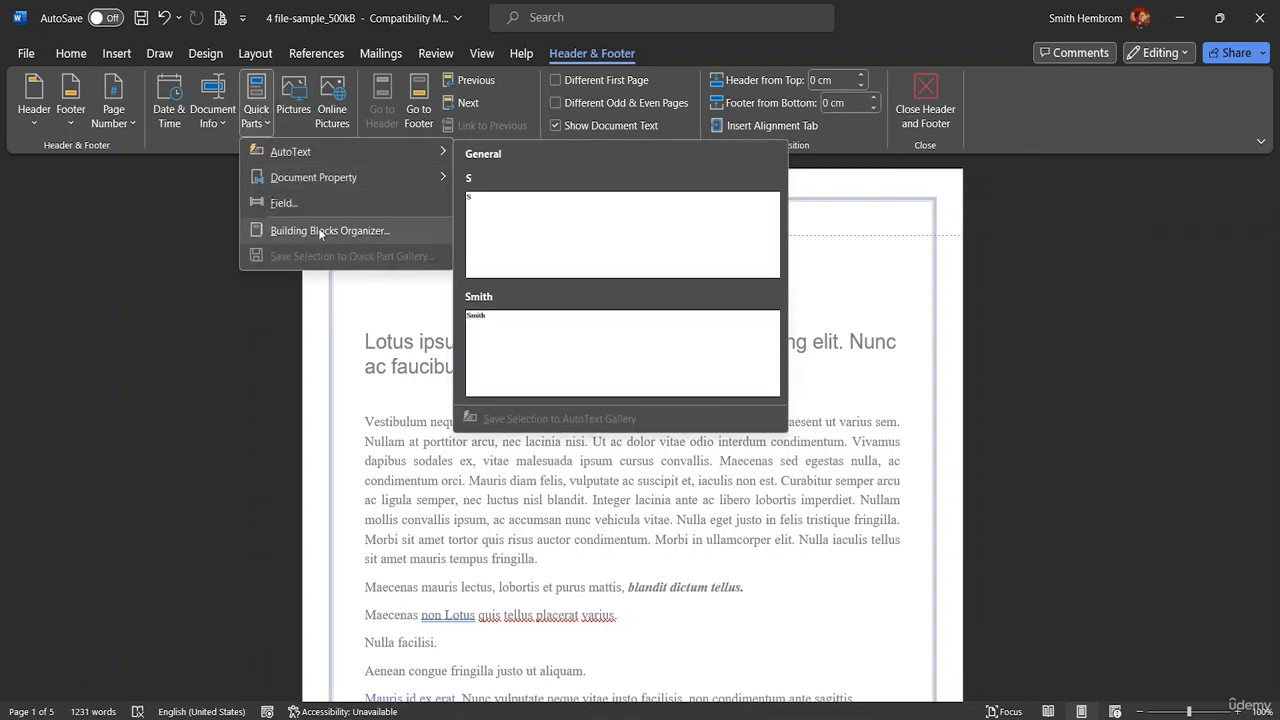
left_click(315, 206)
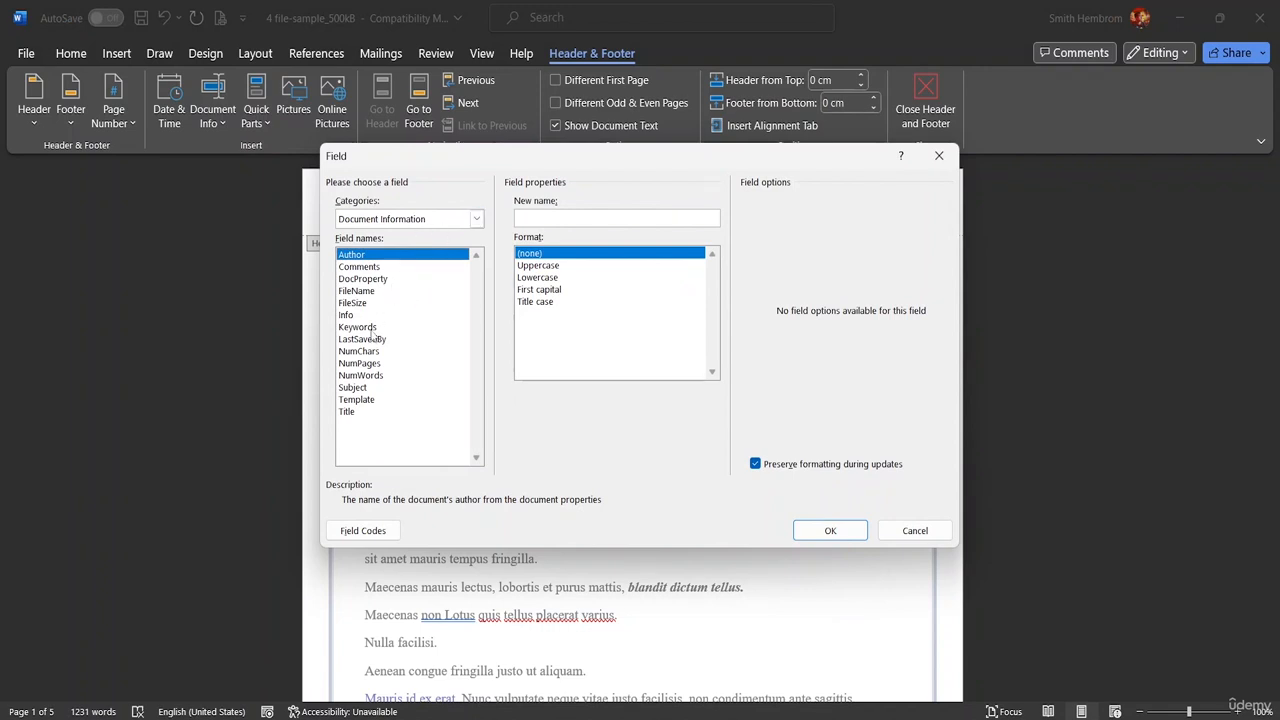
left_click(360, 291)
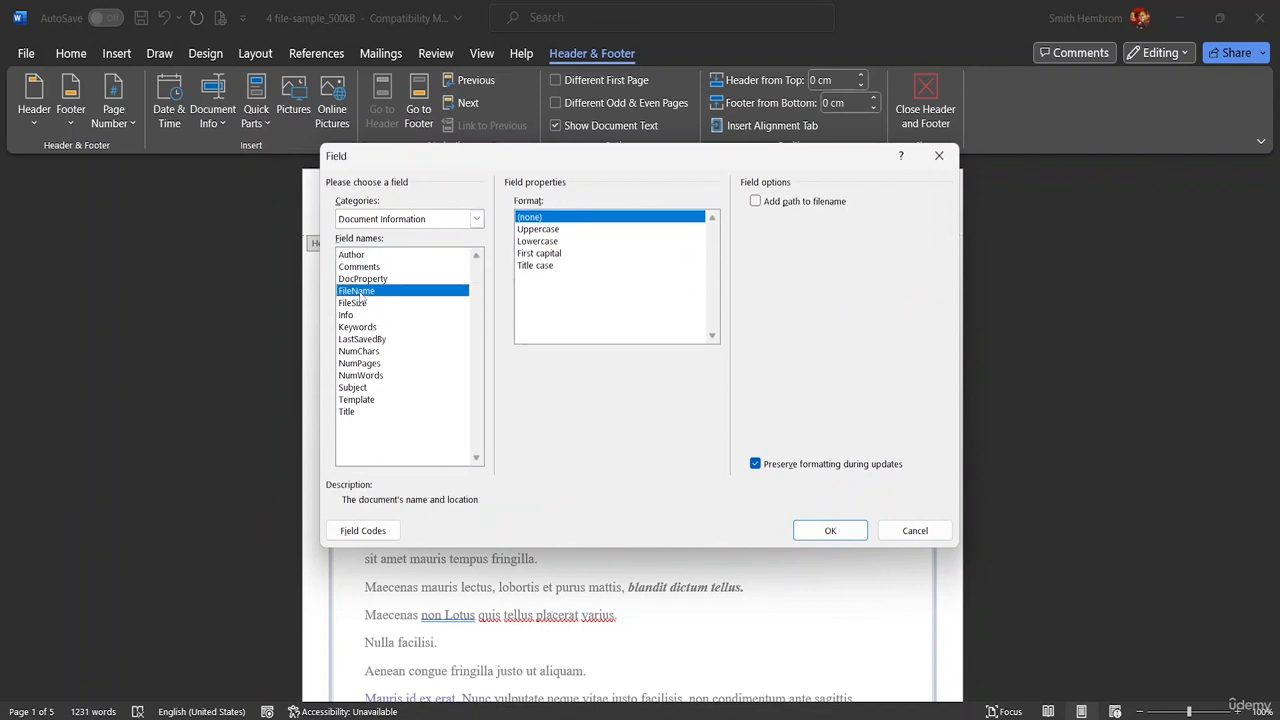
double_click(546, 229)
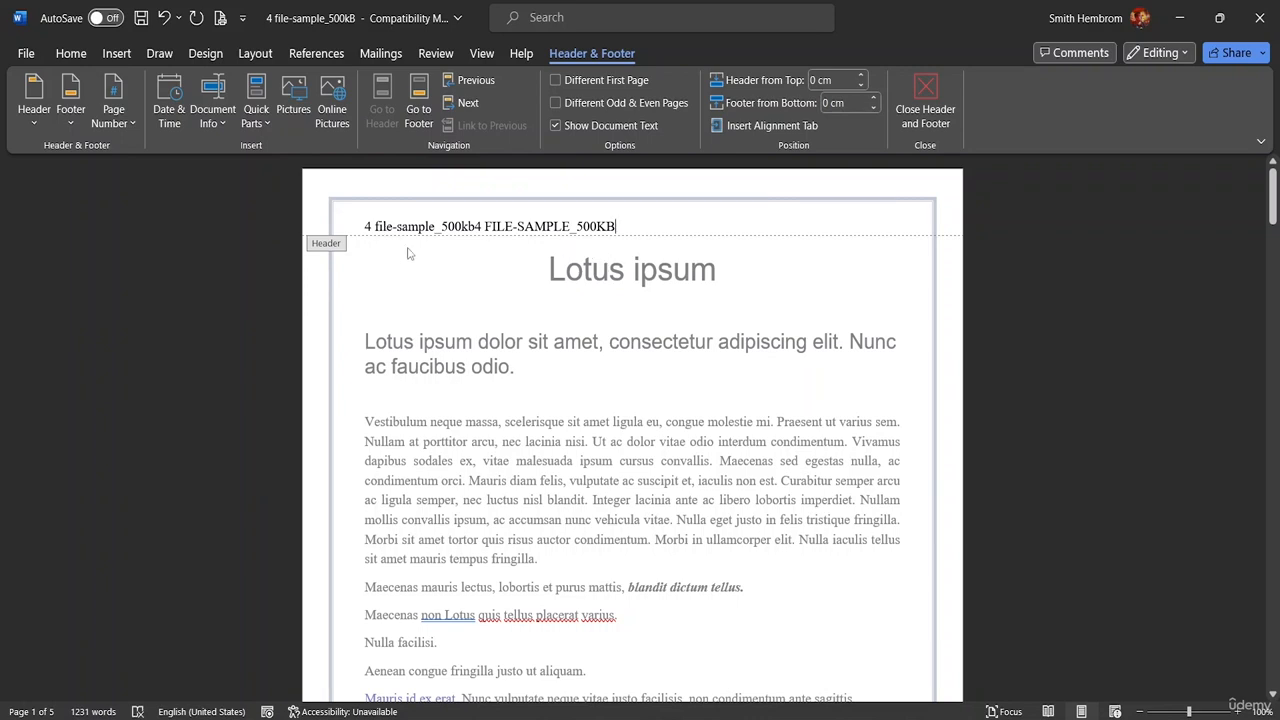
Add an extra space after the 4 in the header's uppercase file name and return the insertion point to the line's end.
double_click(487, 227)
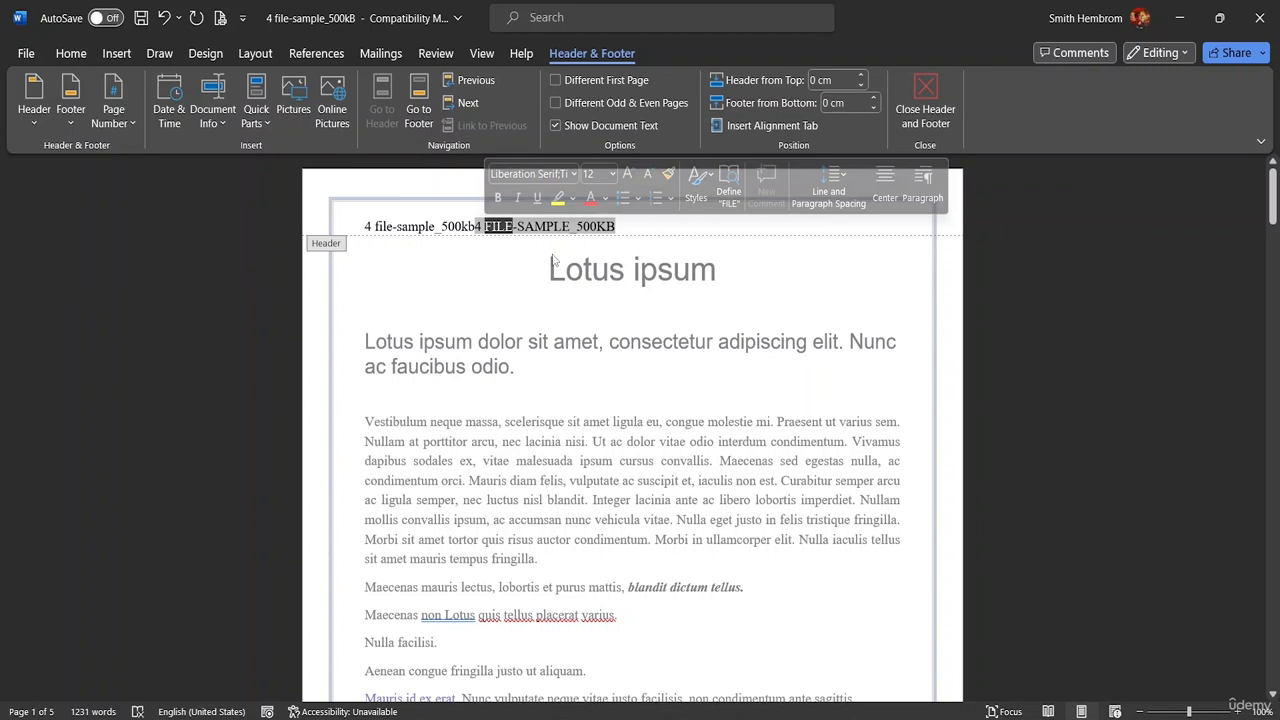
left_click(482, 227)
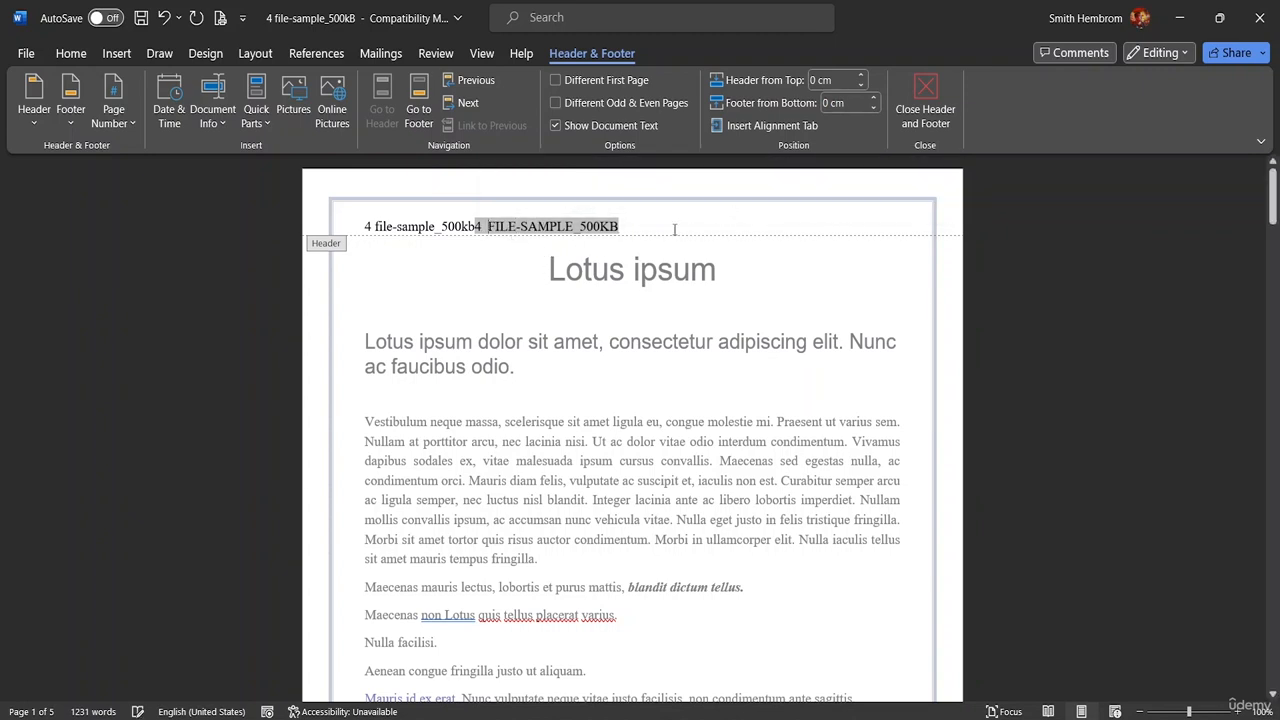
left_click(641, 227)
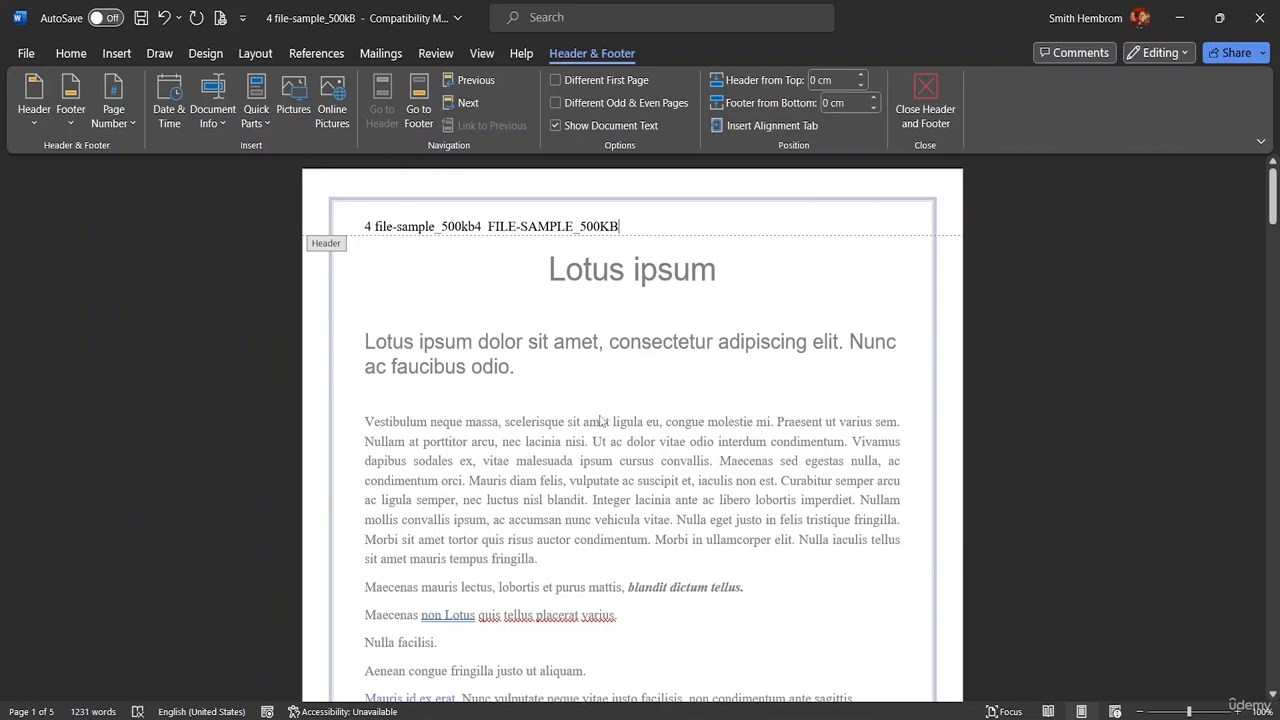
Insert the File Path from Document Info into the footer at the end of the first page.
scroll(603, 421, "down", 7)
scroll(835, 390, "down", 1)
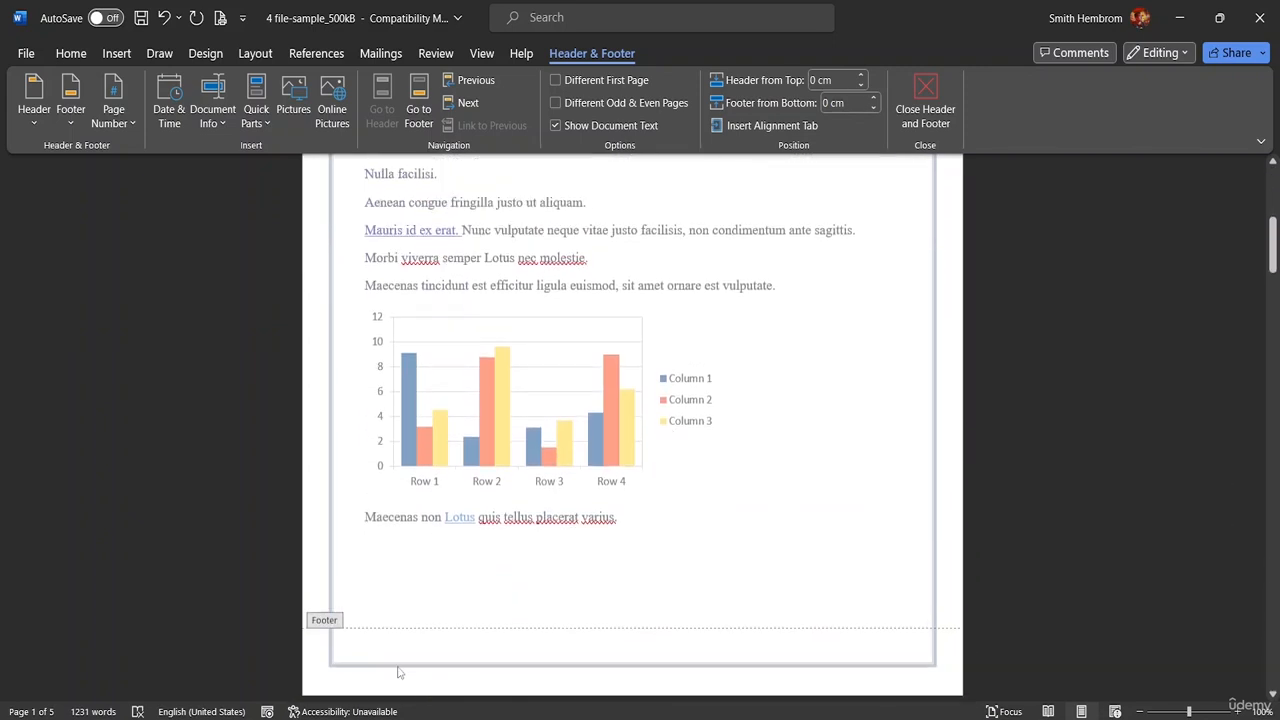
double_click(363, 655)
double_click(365, 668)
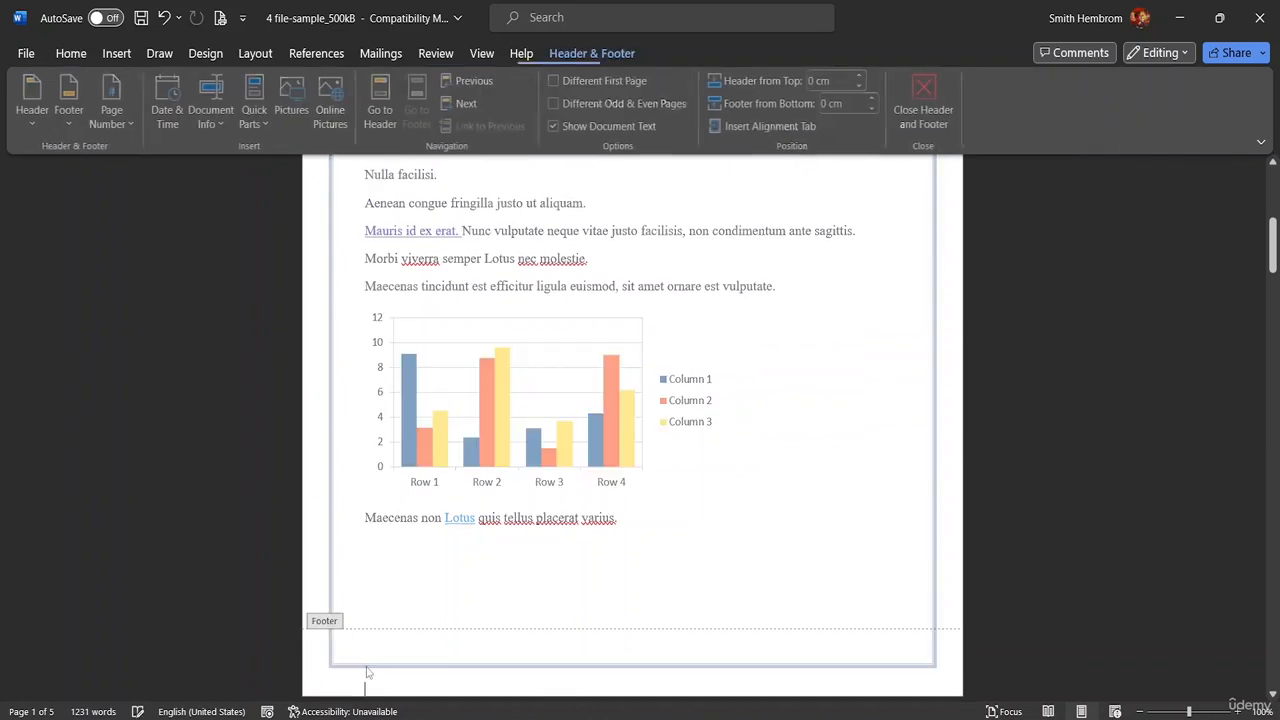
scroll(390, 660, "down", 2)
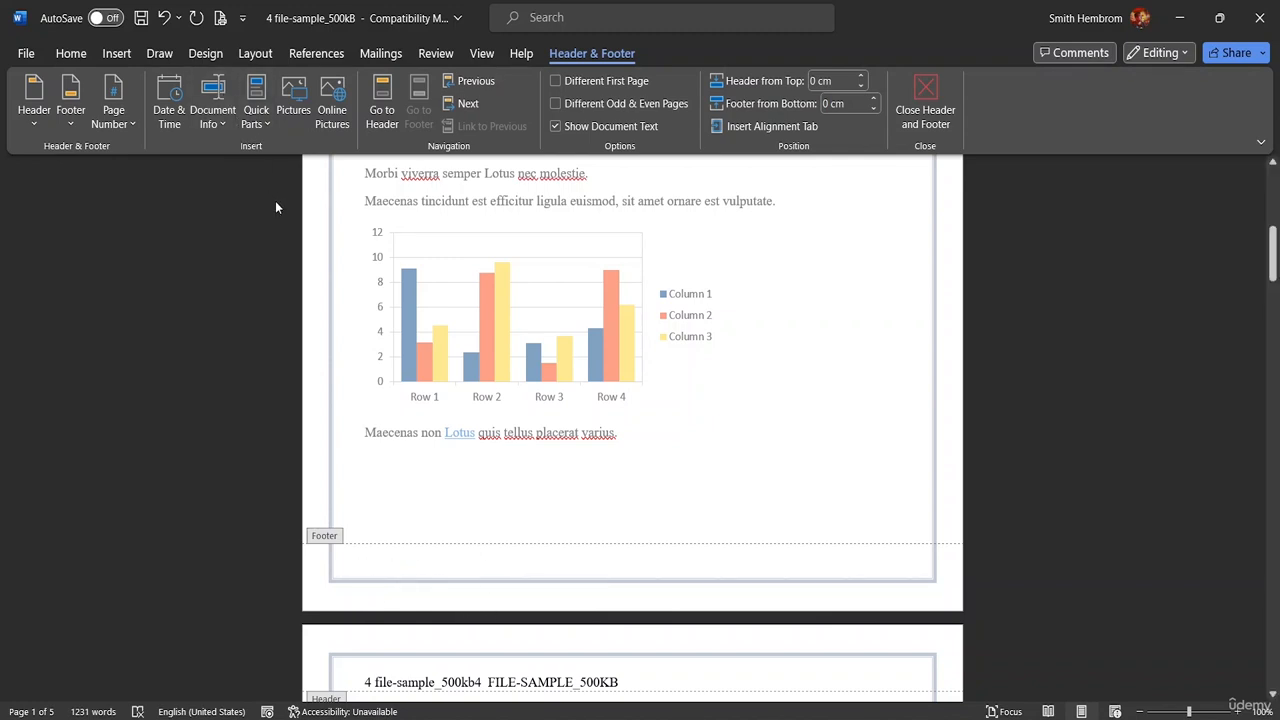
left_click(222, 124)
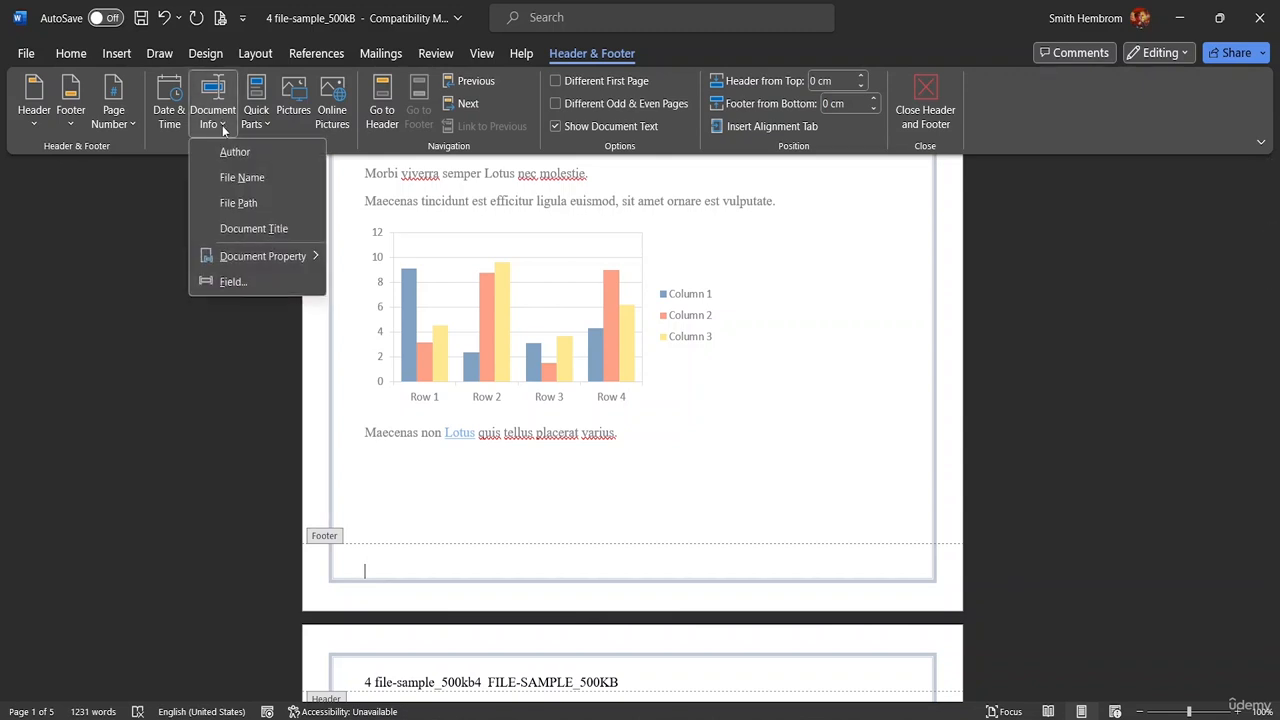
left_click(245, 205)
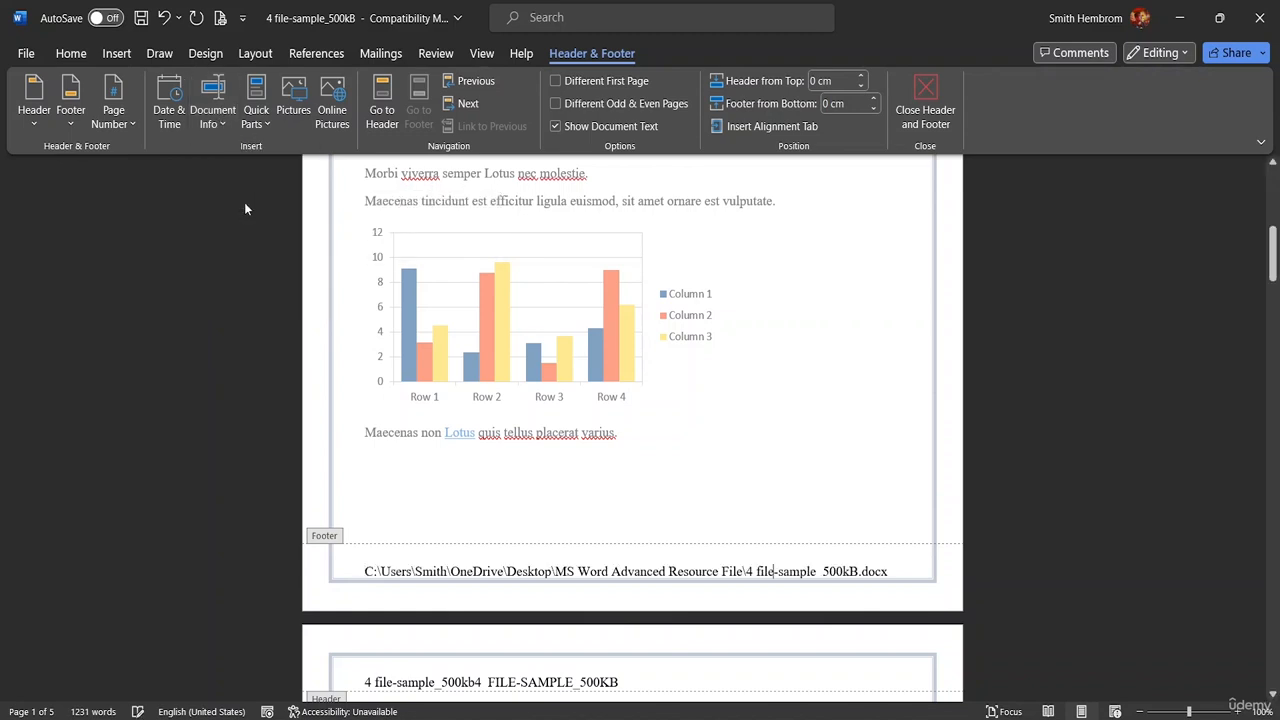
Examine the headers and footers across the following pages, and return to the header of page 3.
left_click(220, 123)
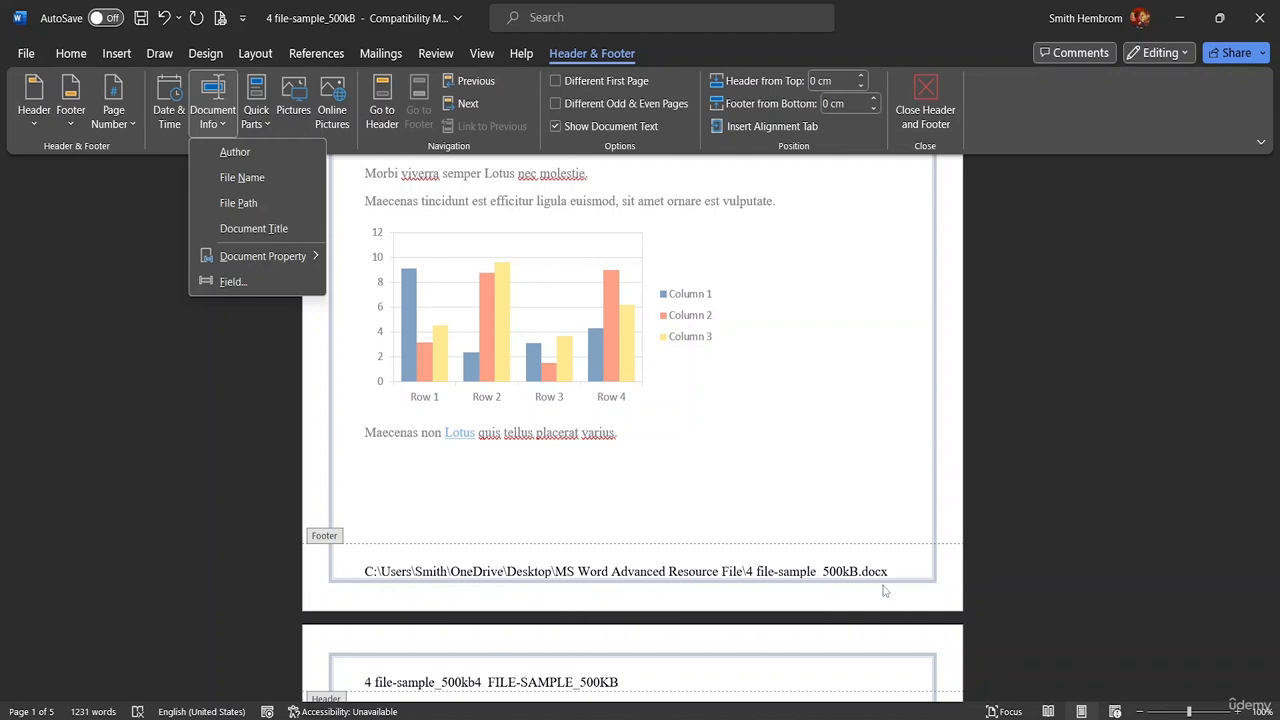
scroll(653, 621, "down", 7)
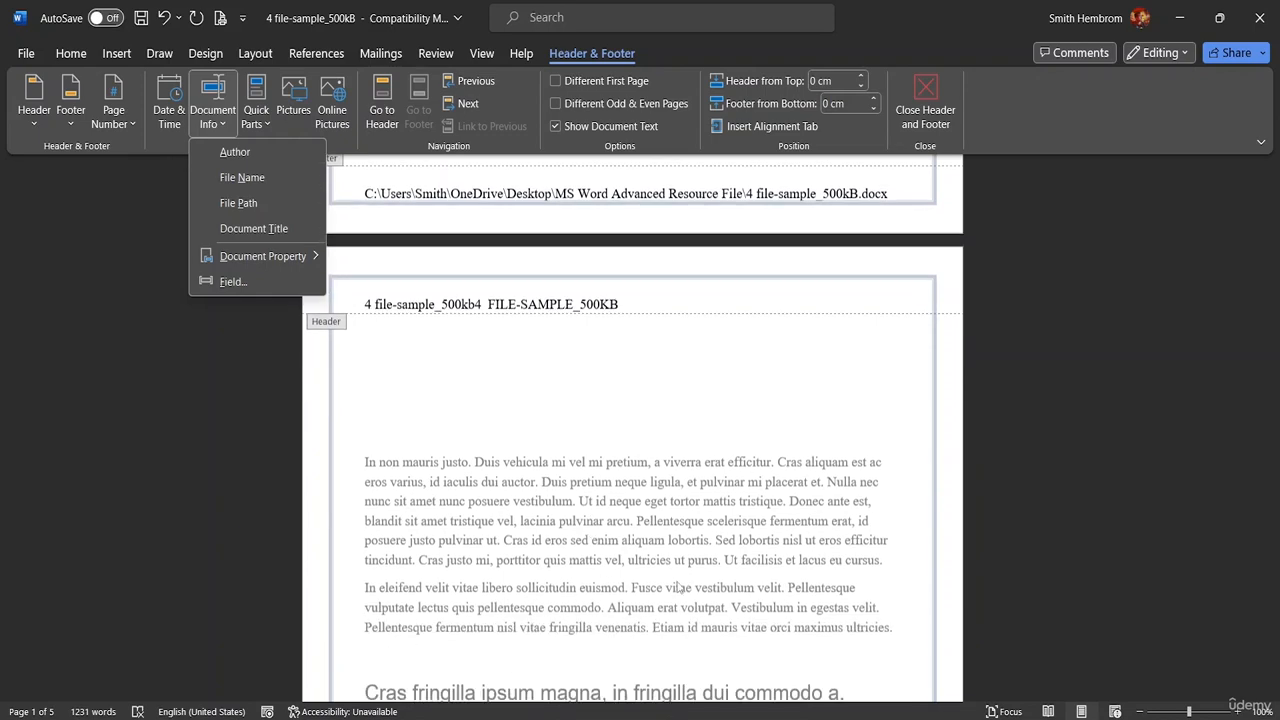
scroll(670, 378, "down", 5)
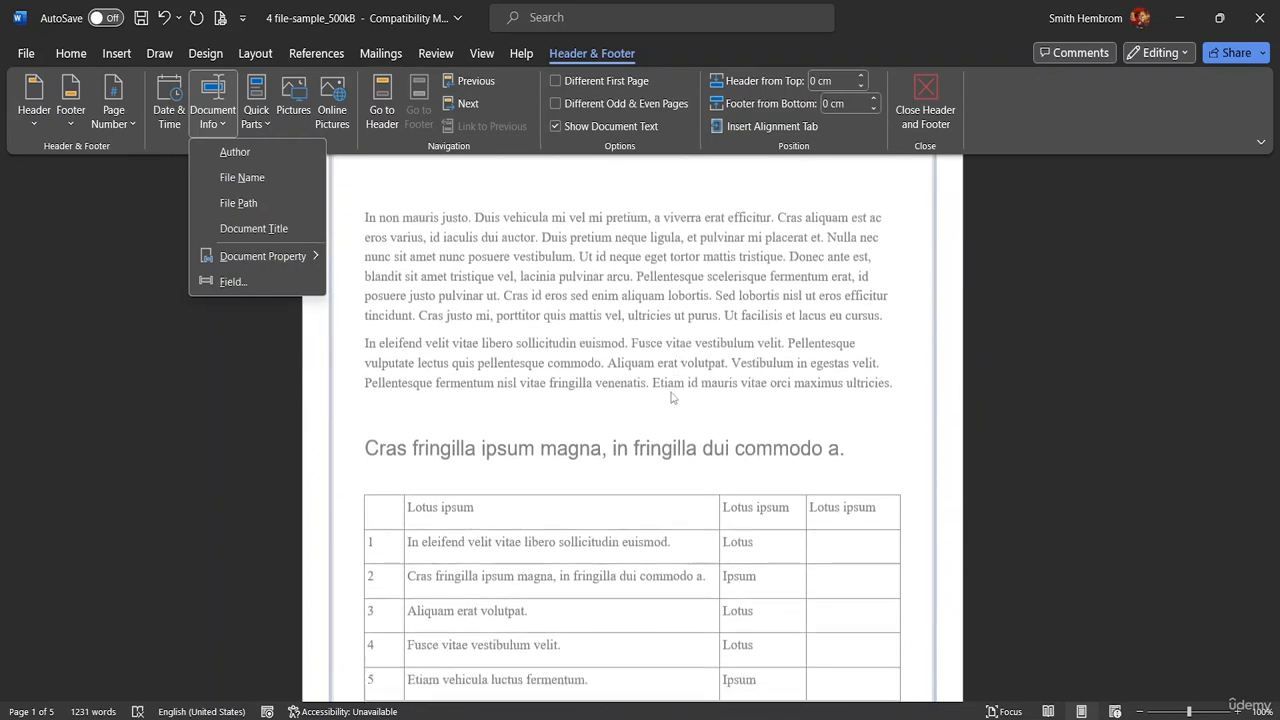
scroll(672, 397, "down", 3)
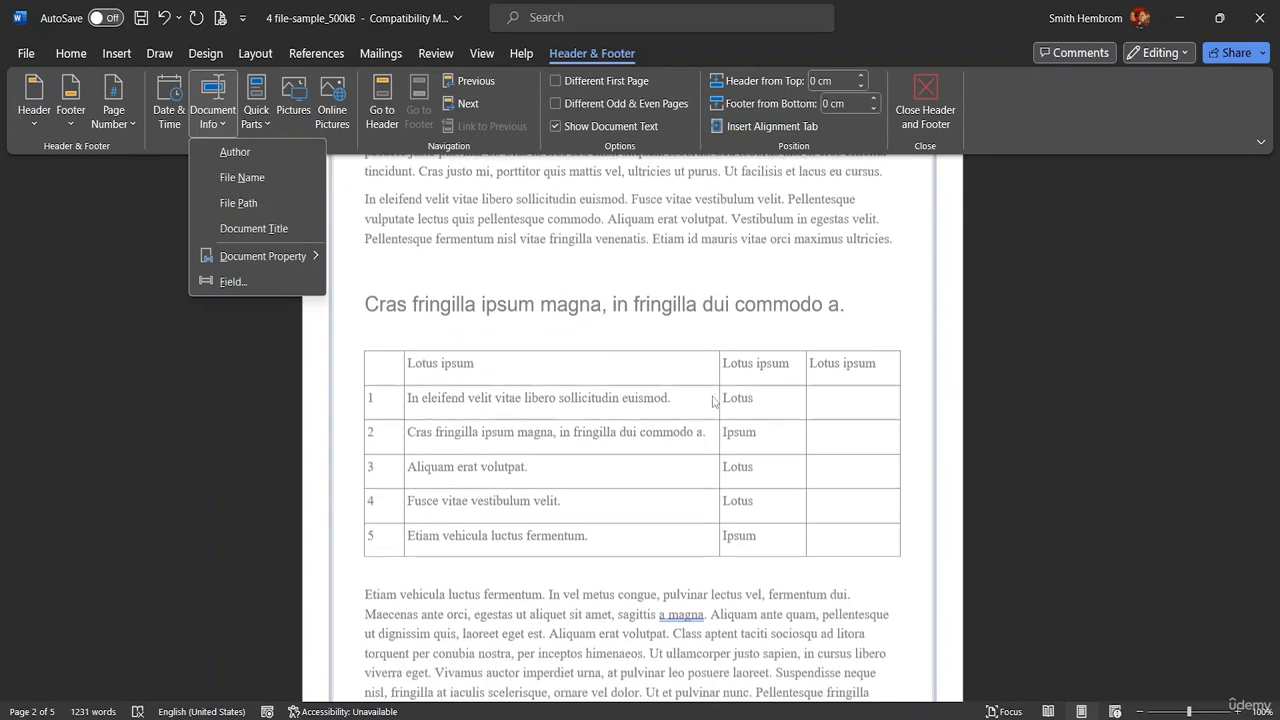
scroll(716, 405, "down", 9)
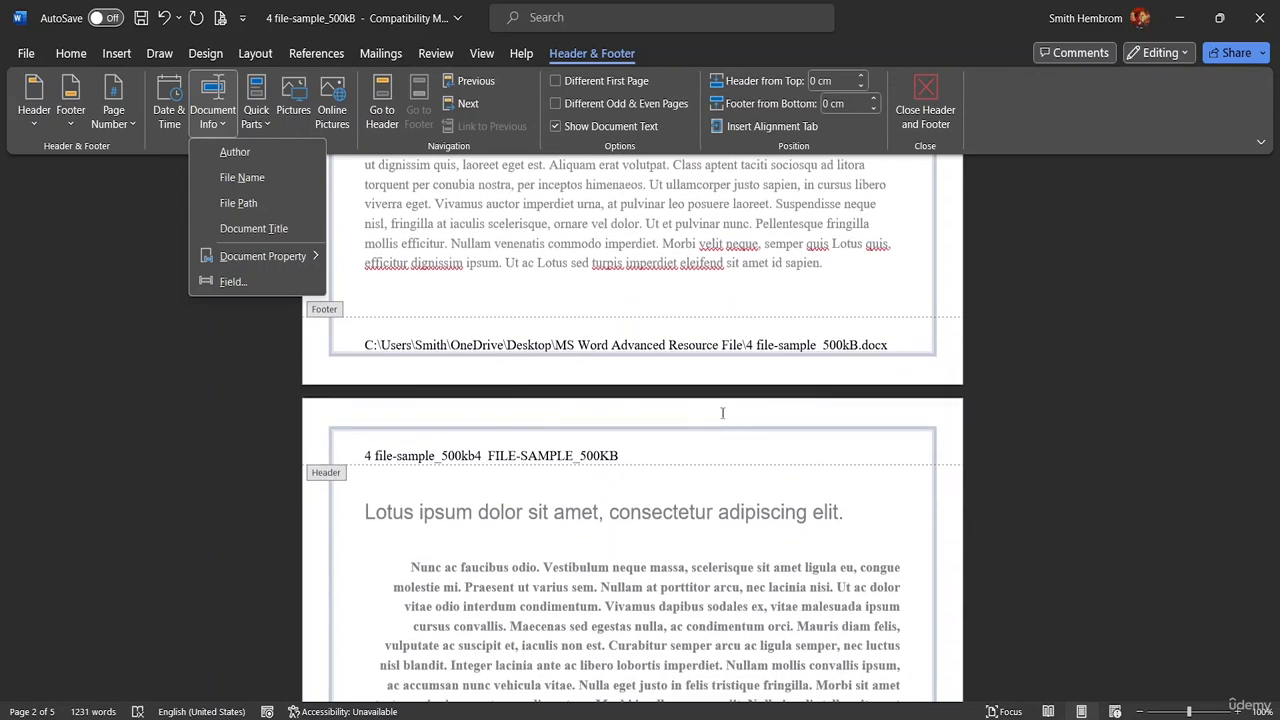
scroll(720, 422, "down", 9)
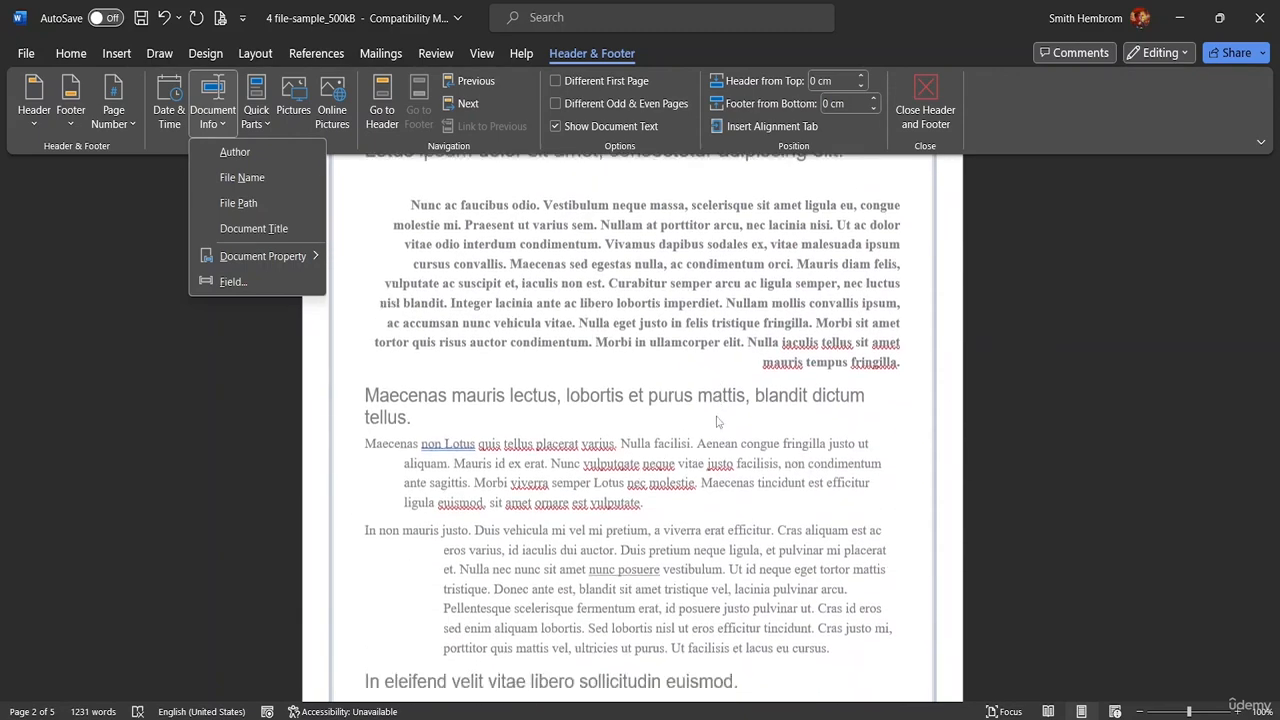
scroll(716, 422, "down", 9)
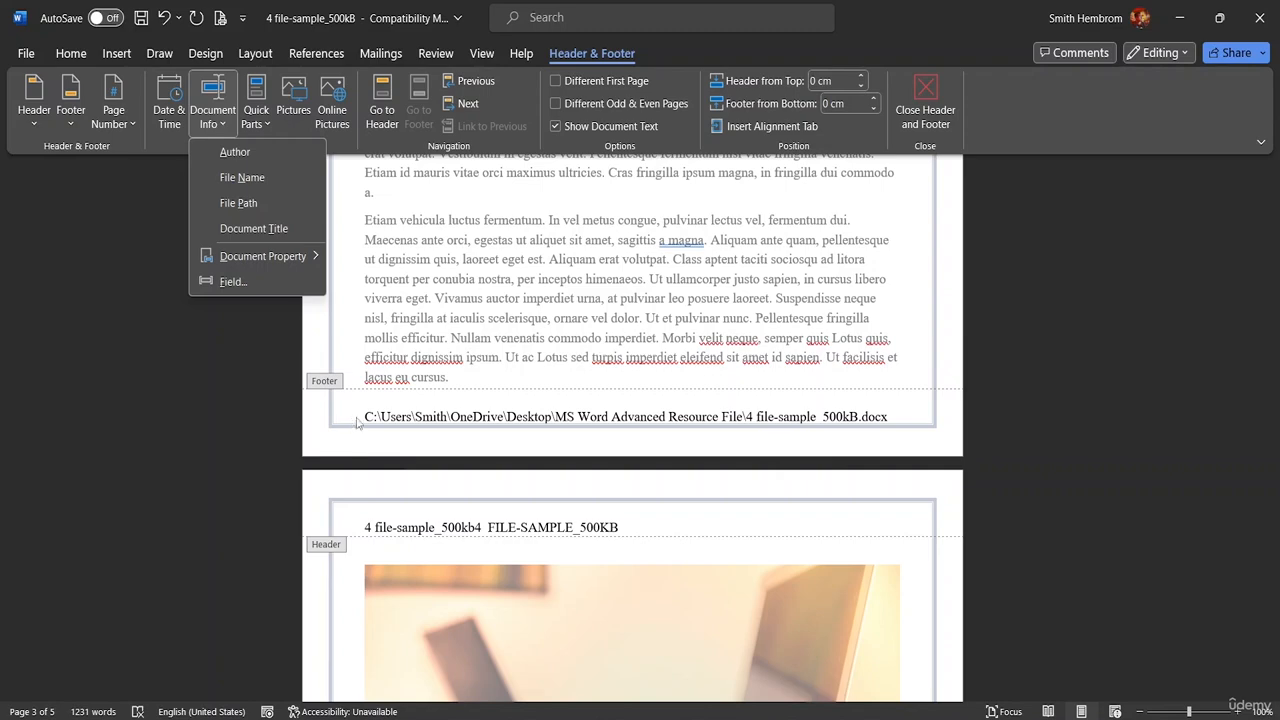
scroll(1183, 414, "up", 7)
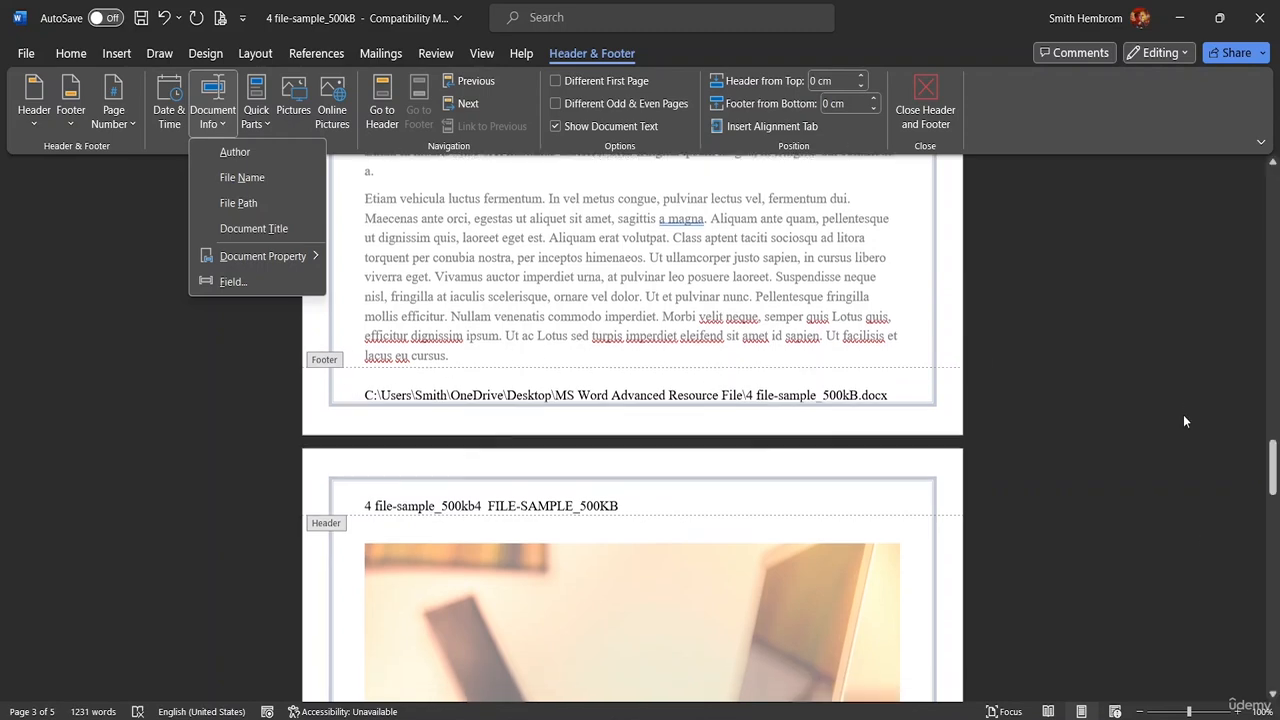
left_click(1276, 430)
left_click_drag(1276, 430, 1275, 387)
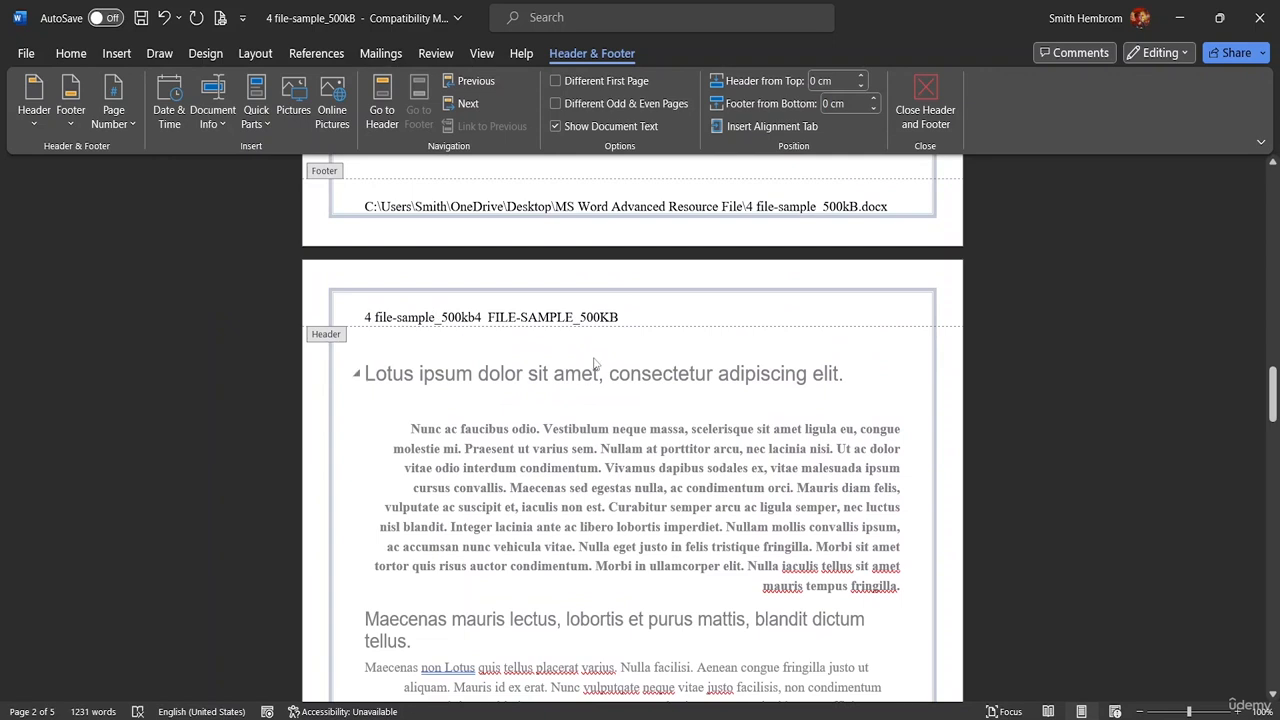
Erase the lowercase file name up to "kb" before the uppercase name in the page 3 header, and undo the excess deletion.
left_click(624, 316)
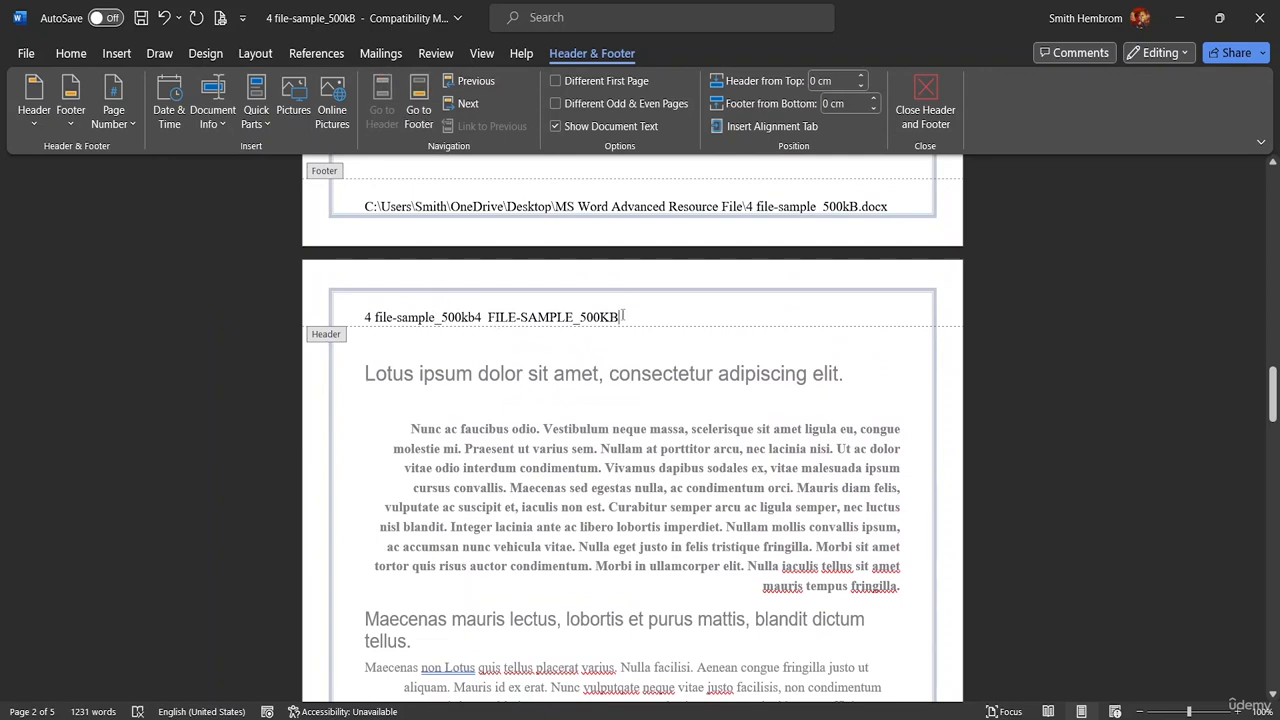
left_click(489, 317)
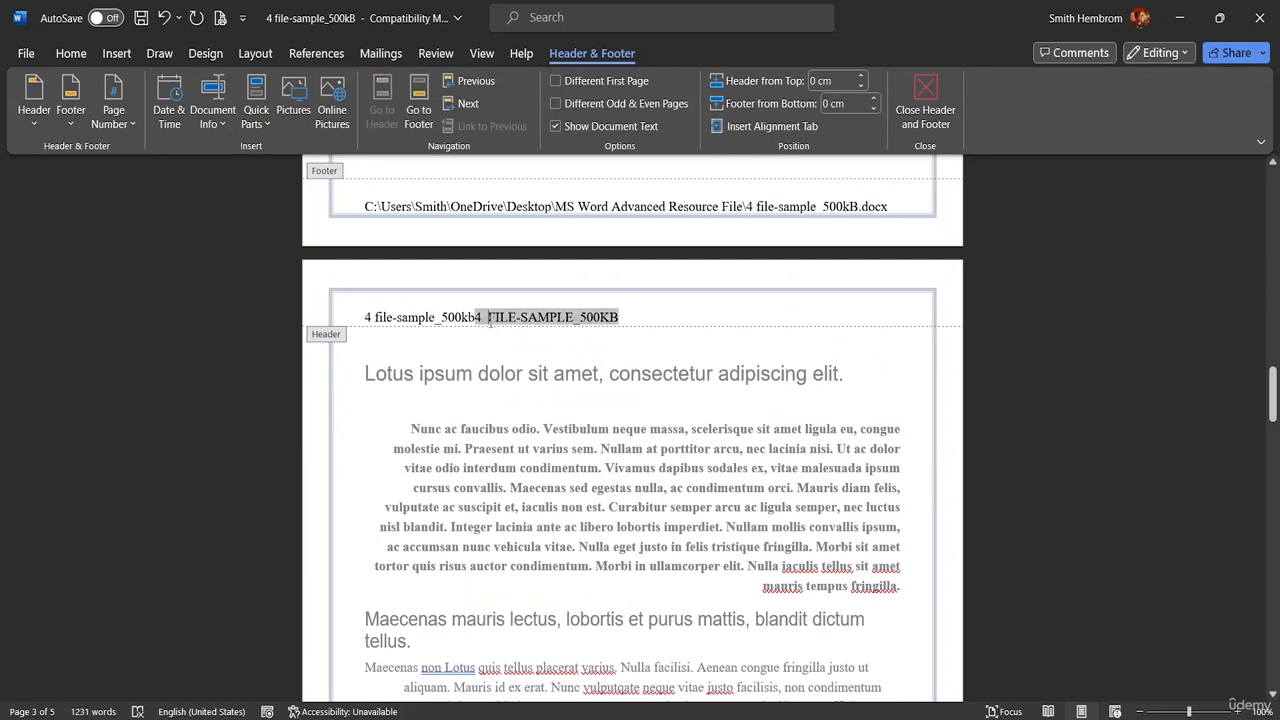
triple_click(486, 321)
left_click(485, 320)
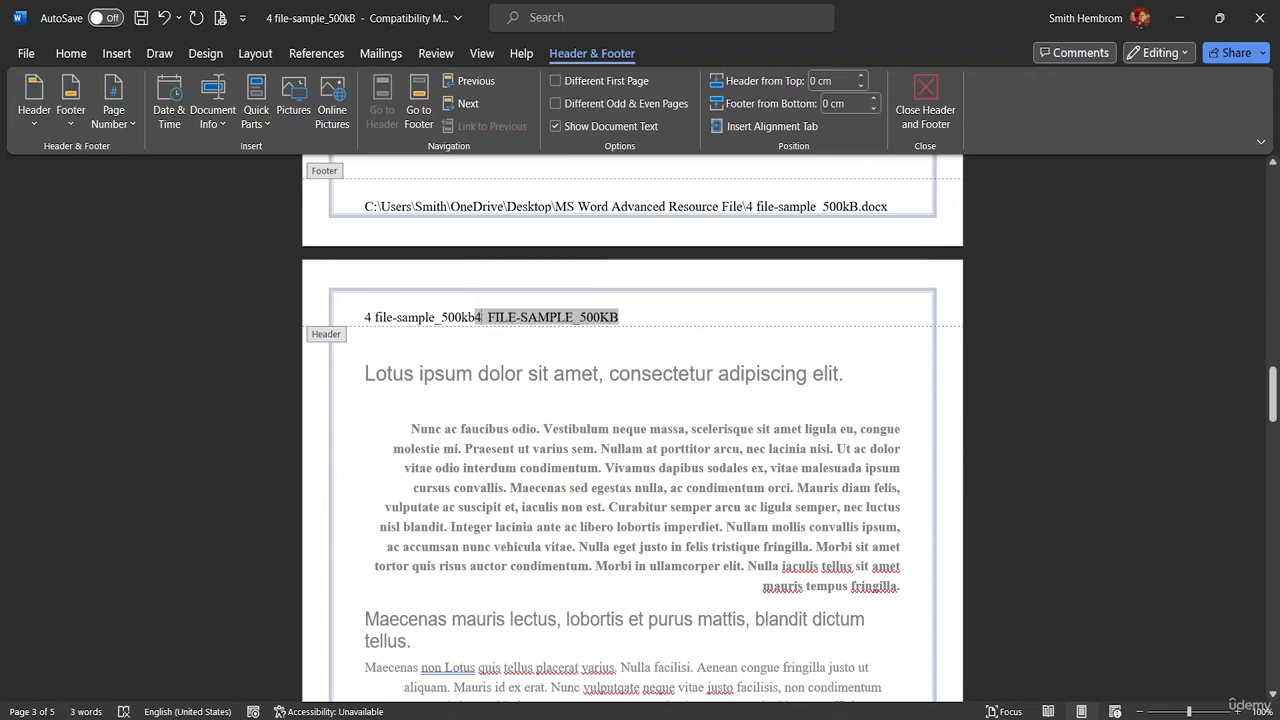
left_click(463, 316)
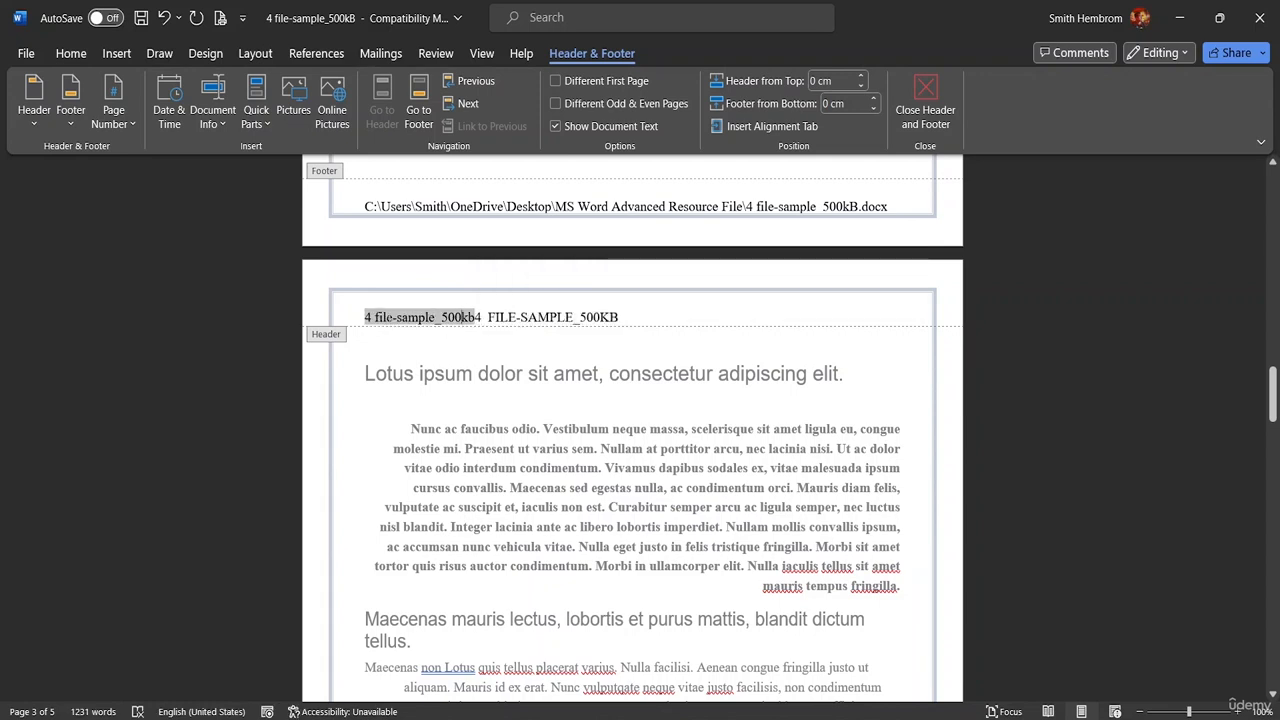
left_click(483, 317)
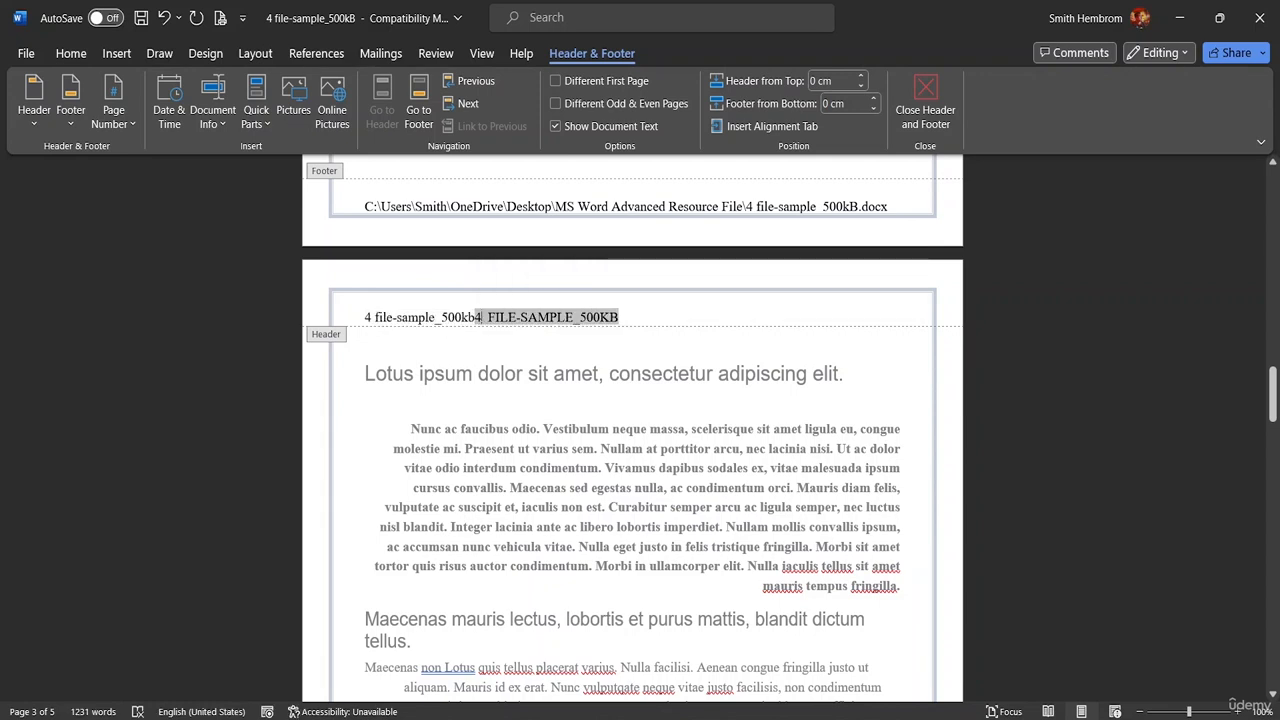
left_click(466, 317)
key("BackSpace")
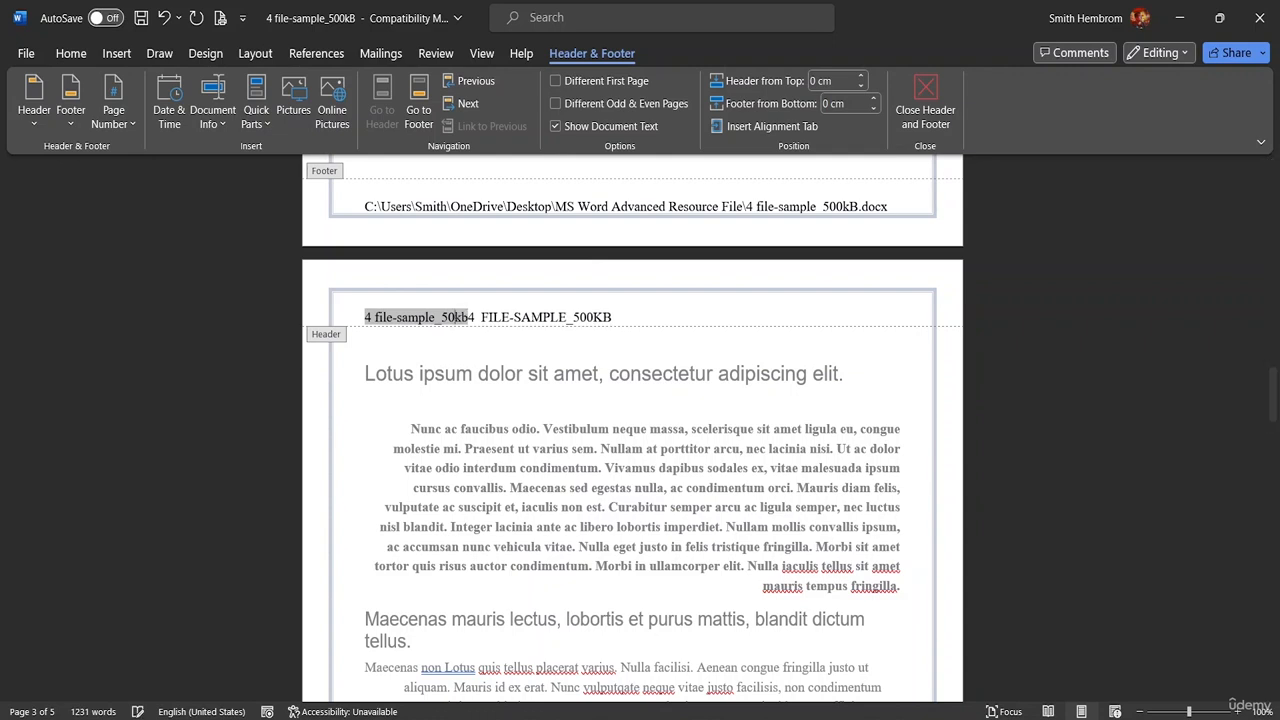
key("BackSpace")
key("BackSpace")
key("BackSpace")
key("BackSpace")
key("BackSpace")
key("BackSpace")
key("BackSpace")
key("BackSpace")
key("BackSpace")
key("BackSpace")
key("BackSpace")
key("BackSpace")
key("BackSpace")
key("BackSpace")
key("BackSpace")
key("BackSpace")
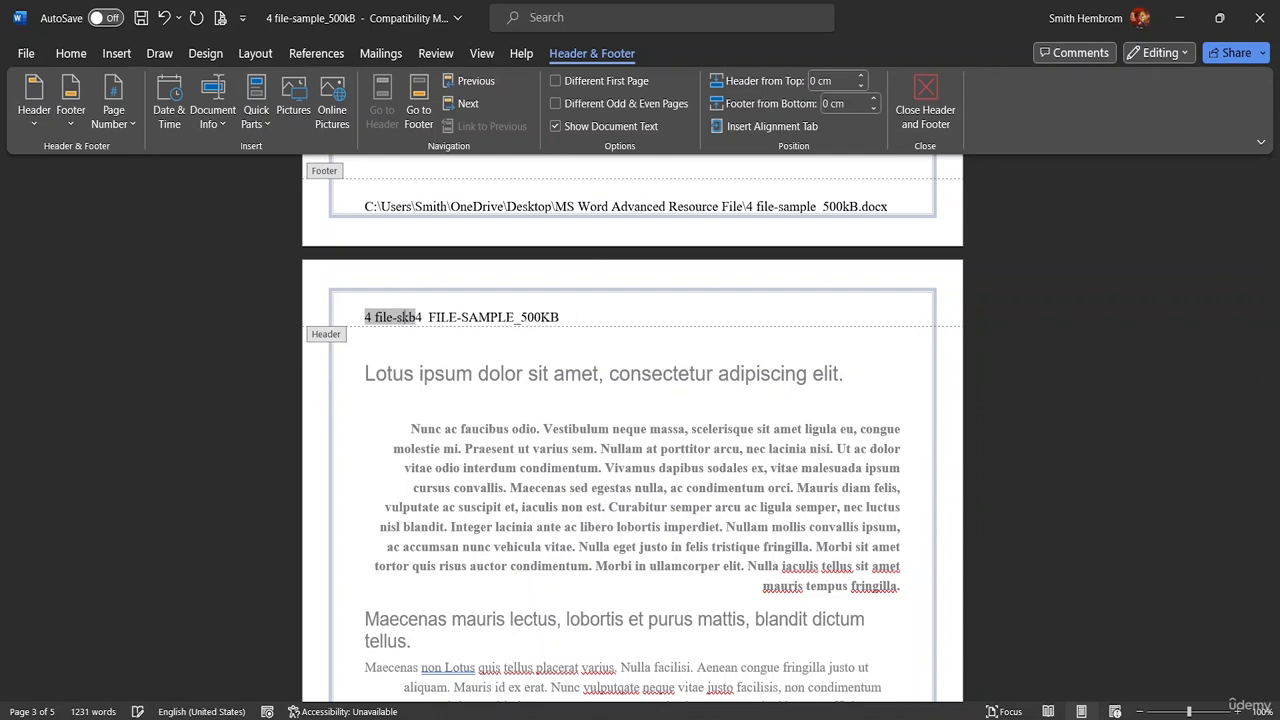
key("BackSpace")
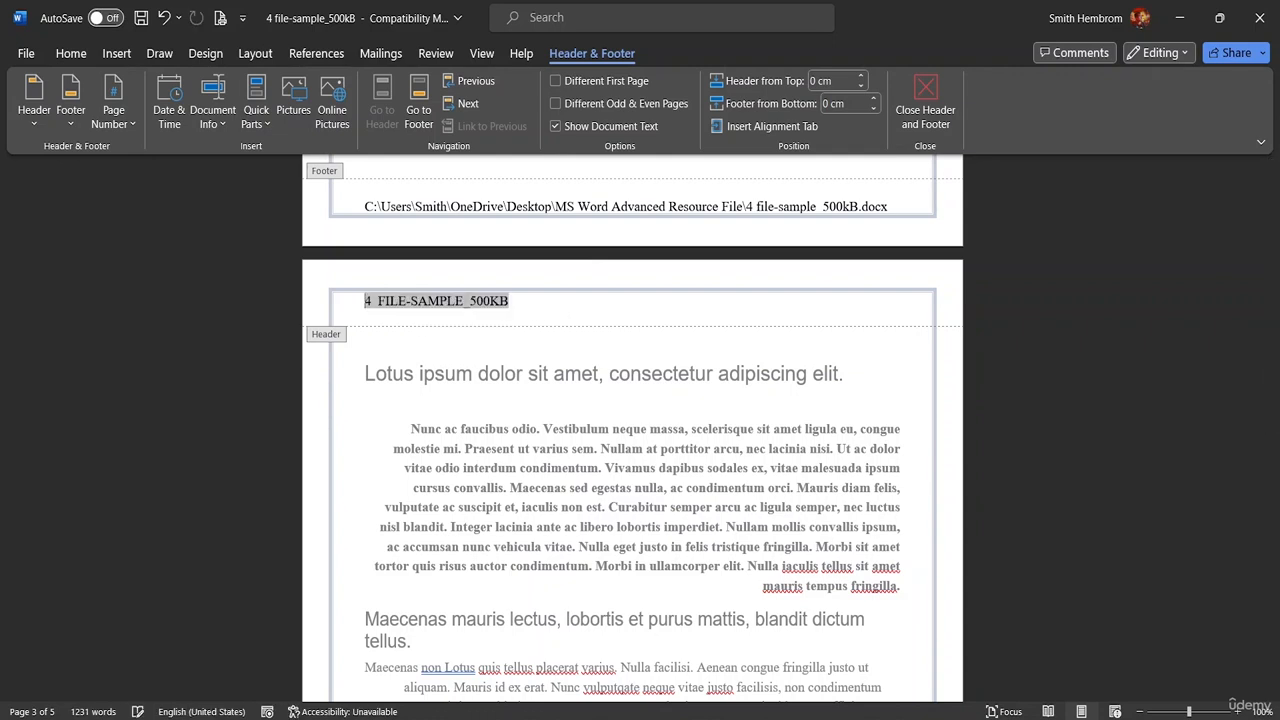
key("ctrl+z")
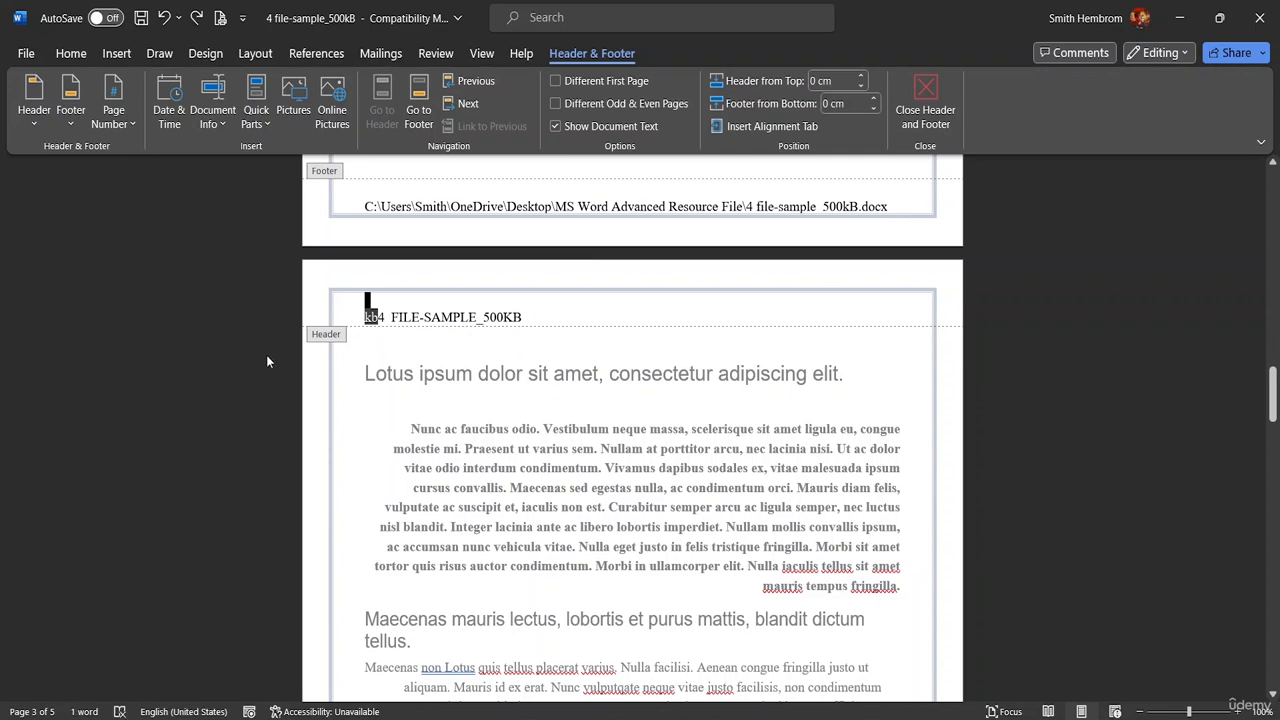
Delete the leftover "kb" and the "4" with its spaces before FILE-SAMPLE_500KB in the header.
left_click(385, 316)
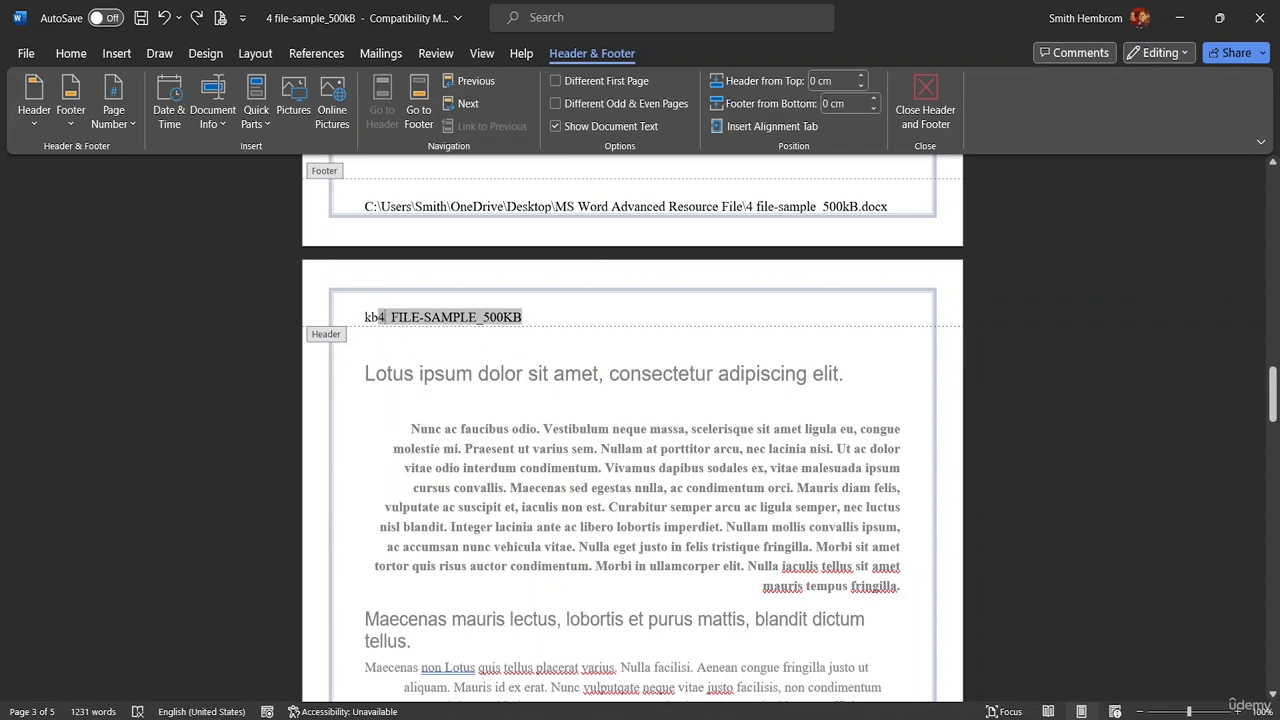
double_click(376, 319)
double_click(376, 319)
left_click(371, 321)
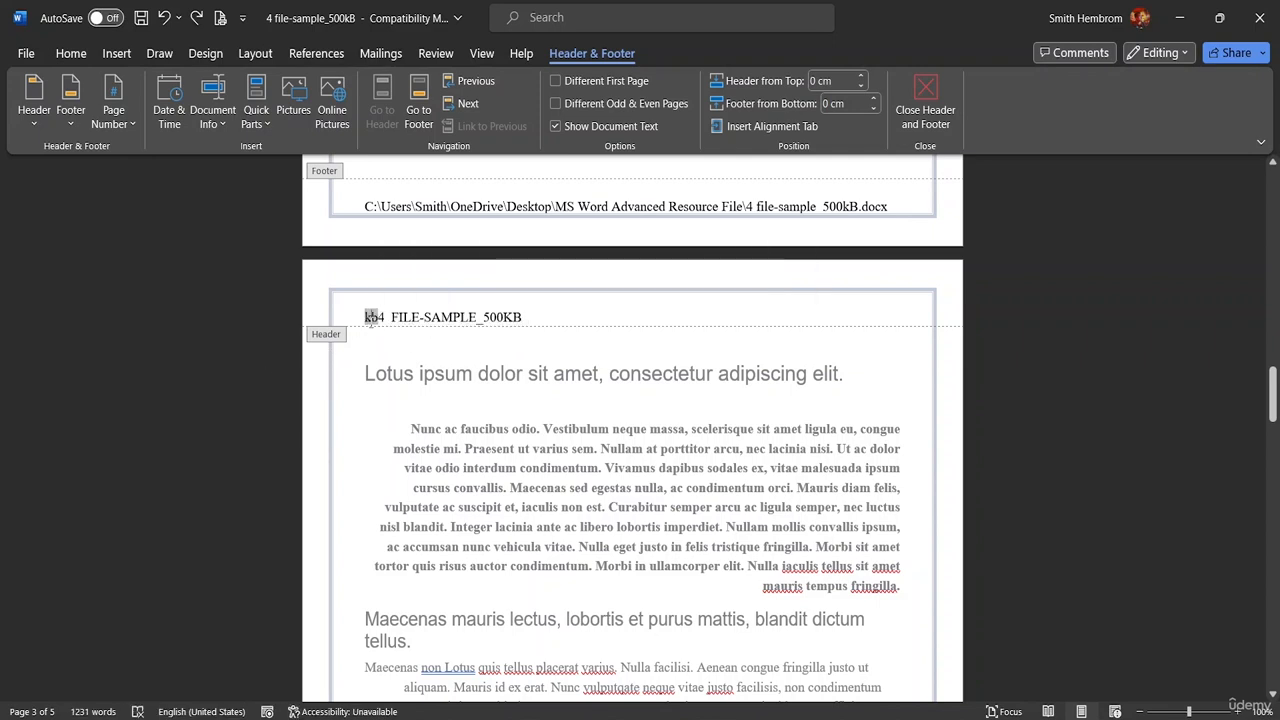
key("BackSpace")
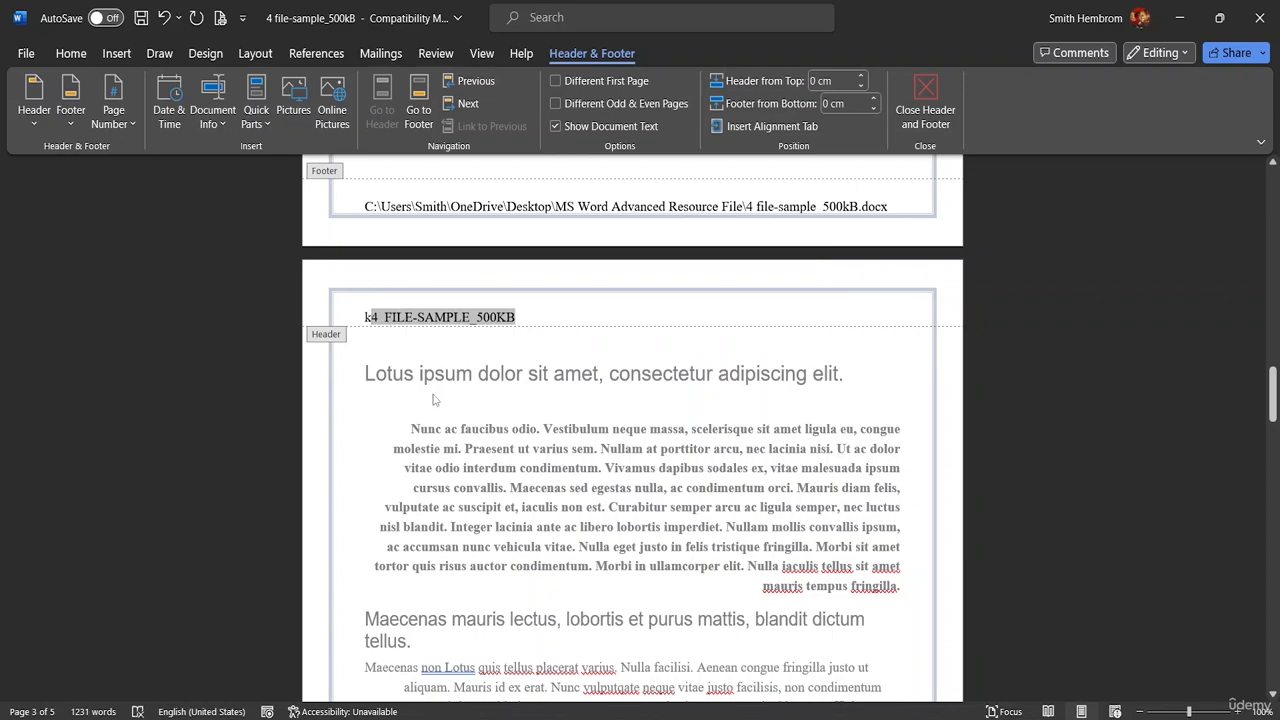
left_click(567, 303)
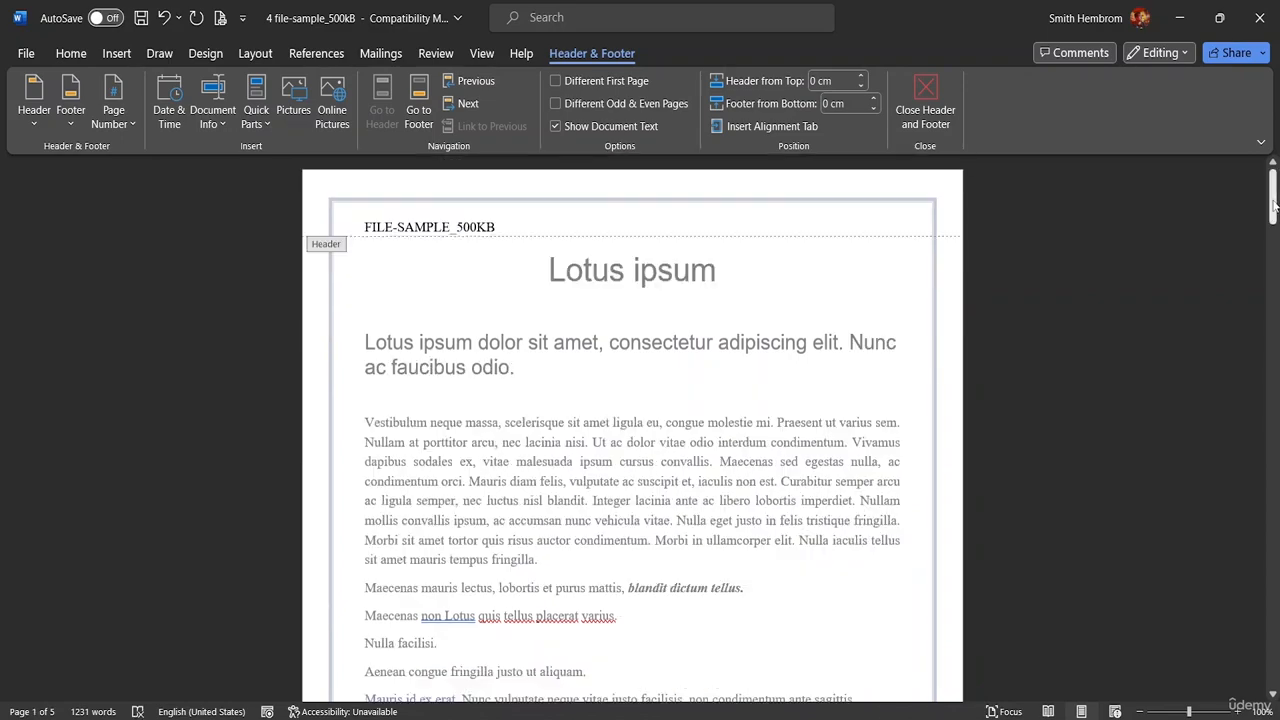
Compare the footer's file path with the document's location in File Explorer, going through OneDrive and Desktop to MS Word Advanced Resource File.
left_click_drag(1273, 204, 1273, 392)
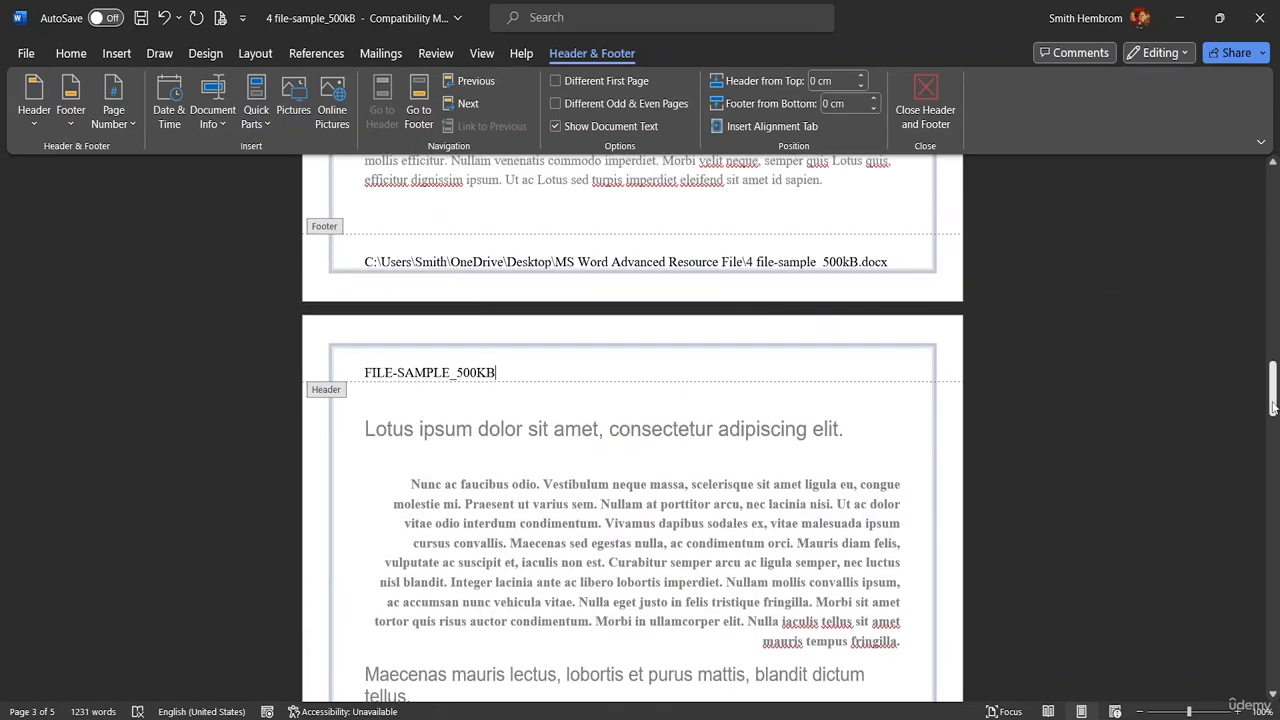
left_click_drag(1273, 405, 1273, 495)
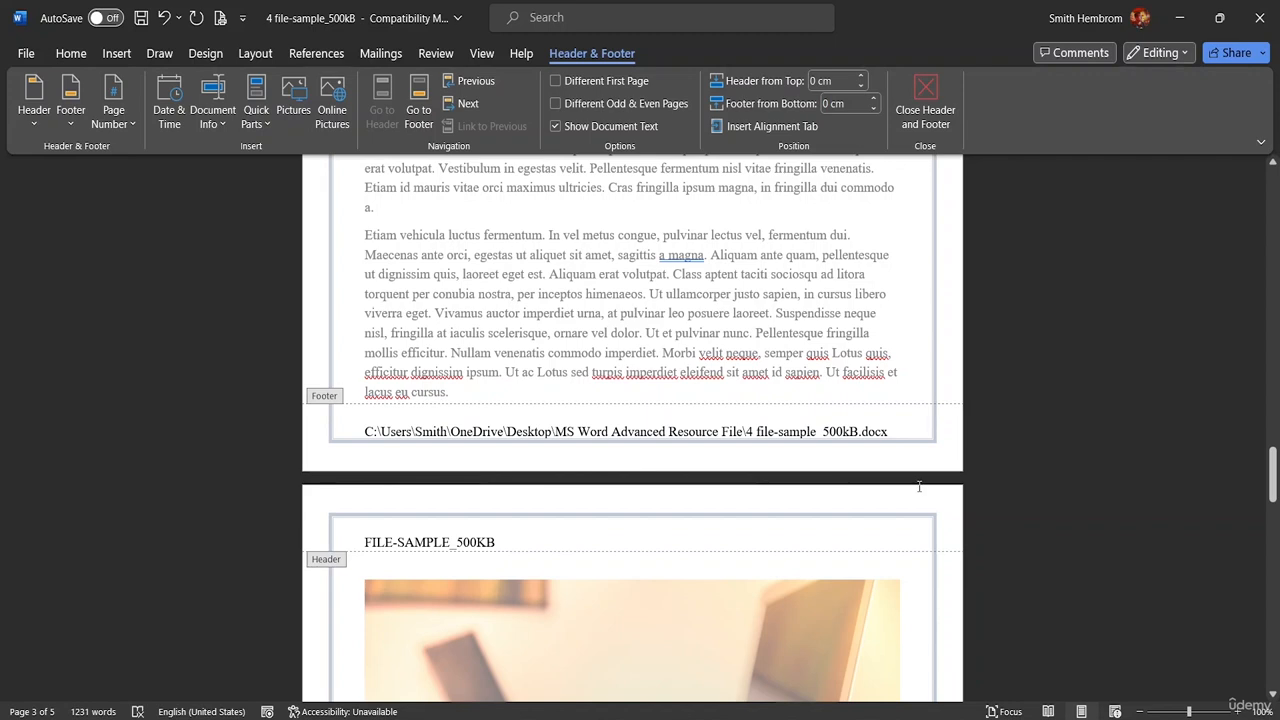
key("super+e")
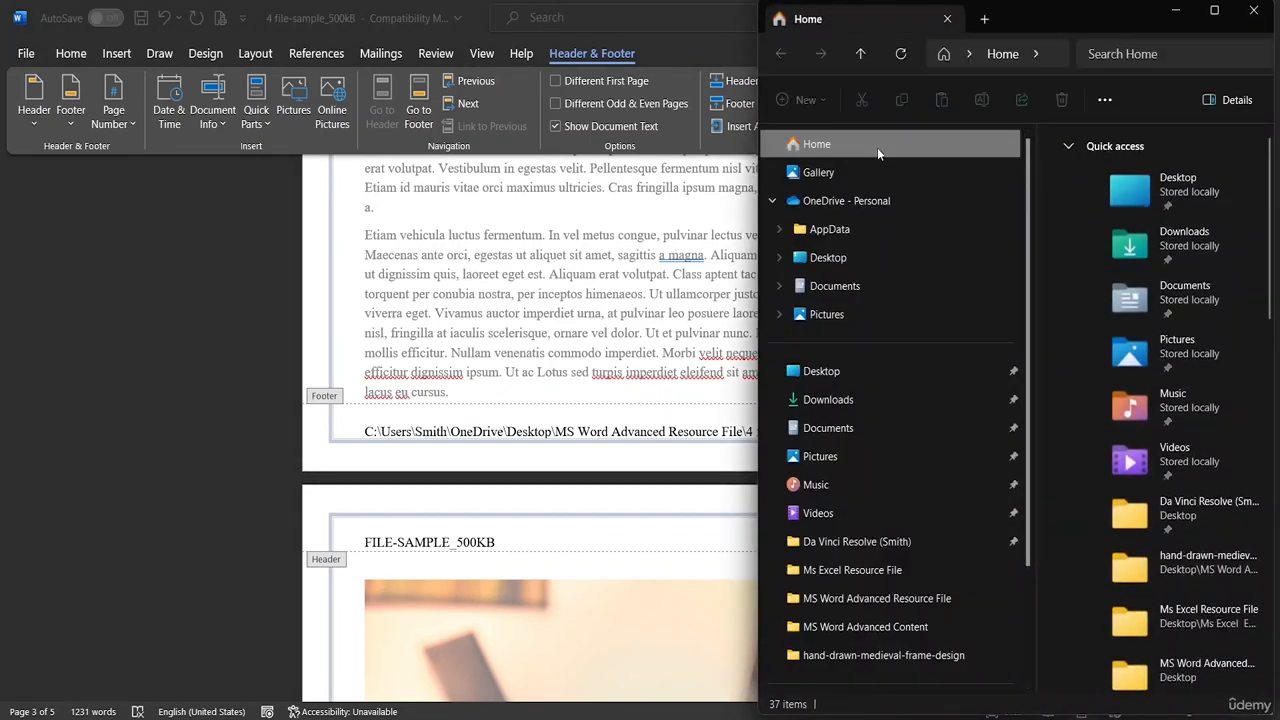
left_click(864, 203)
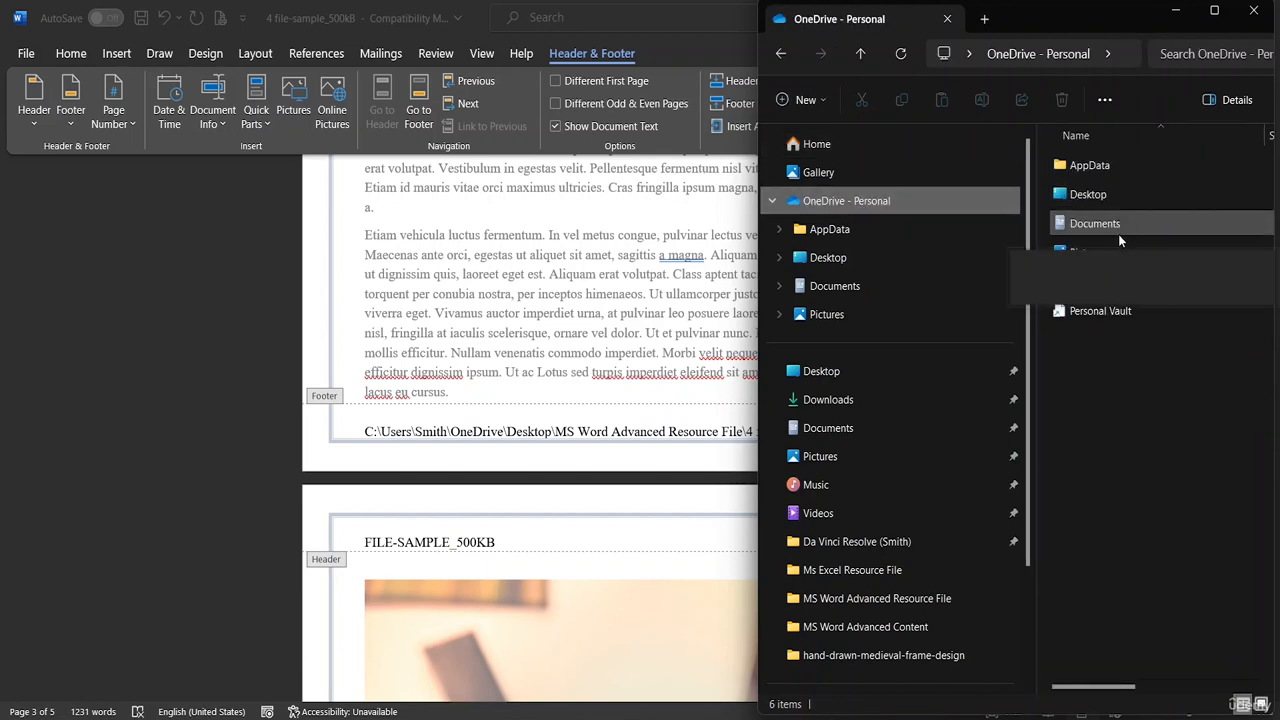
double_click(1100, 195)
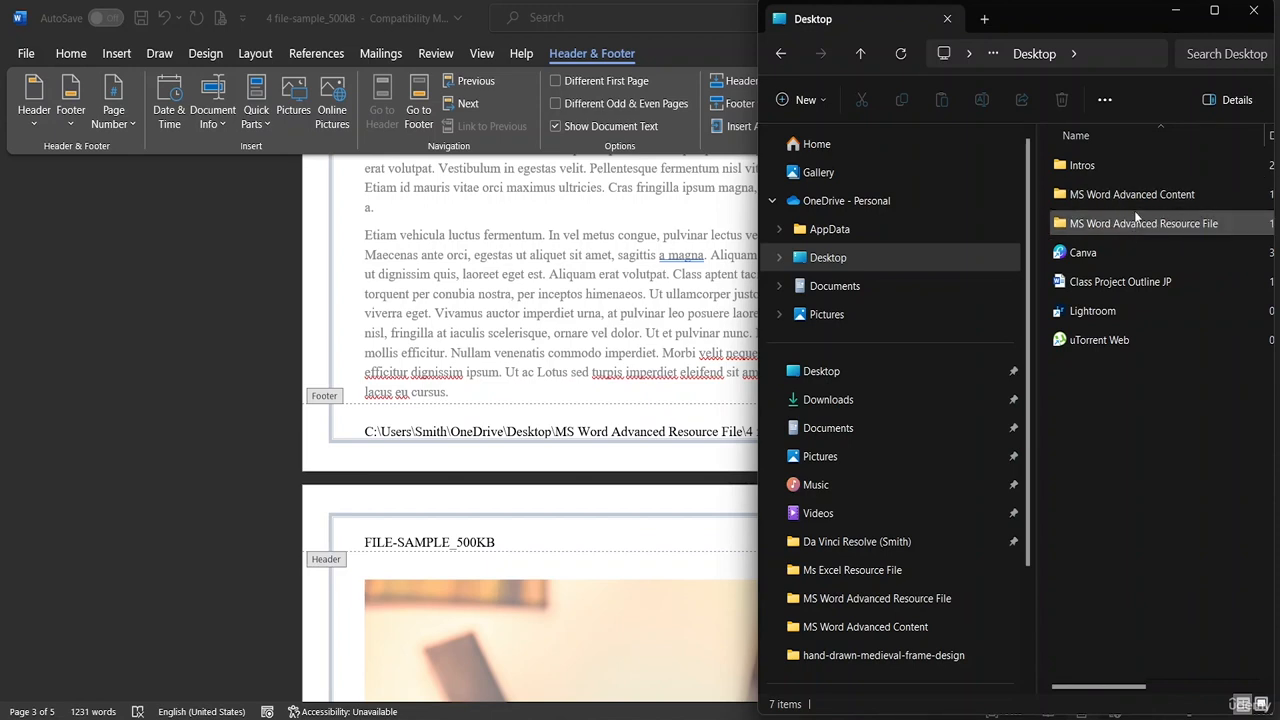
right_click(1134, 227)
double_click(1133, 224)
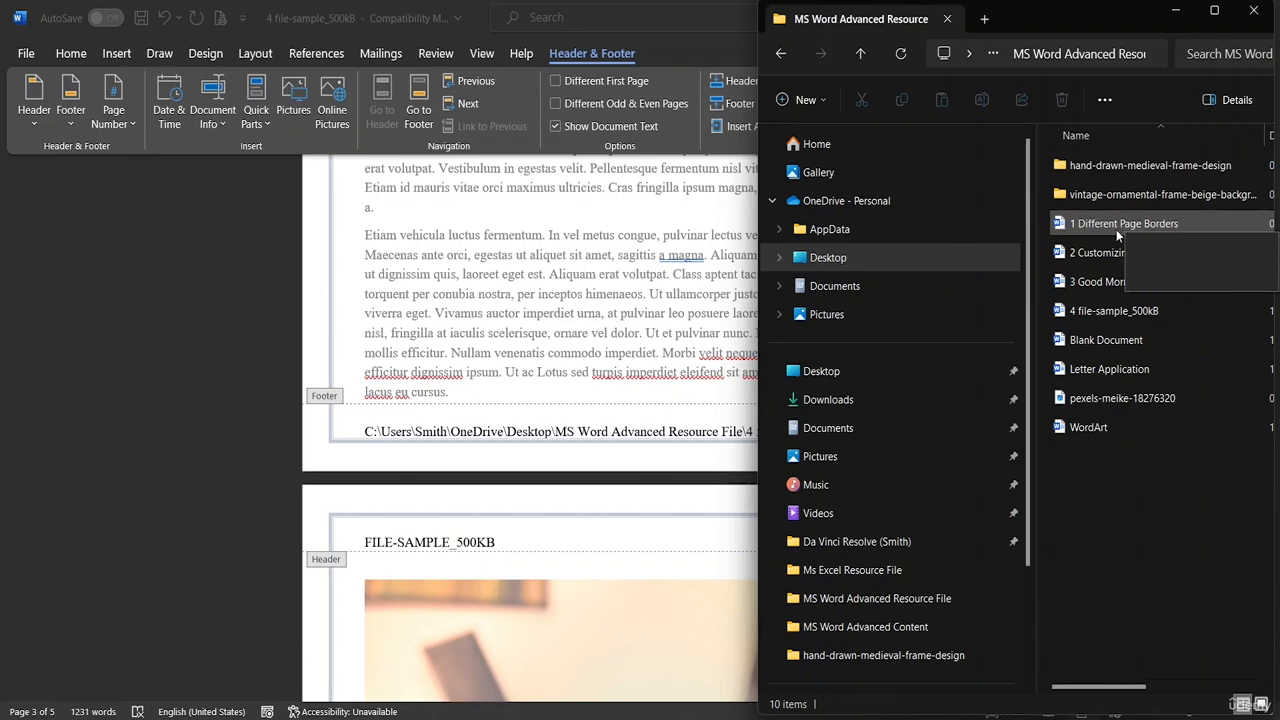
left_click_drag(1050, 12, 1058, 57)
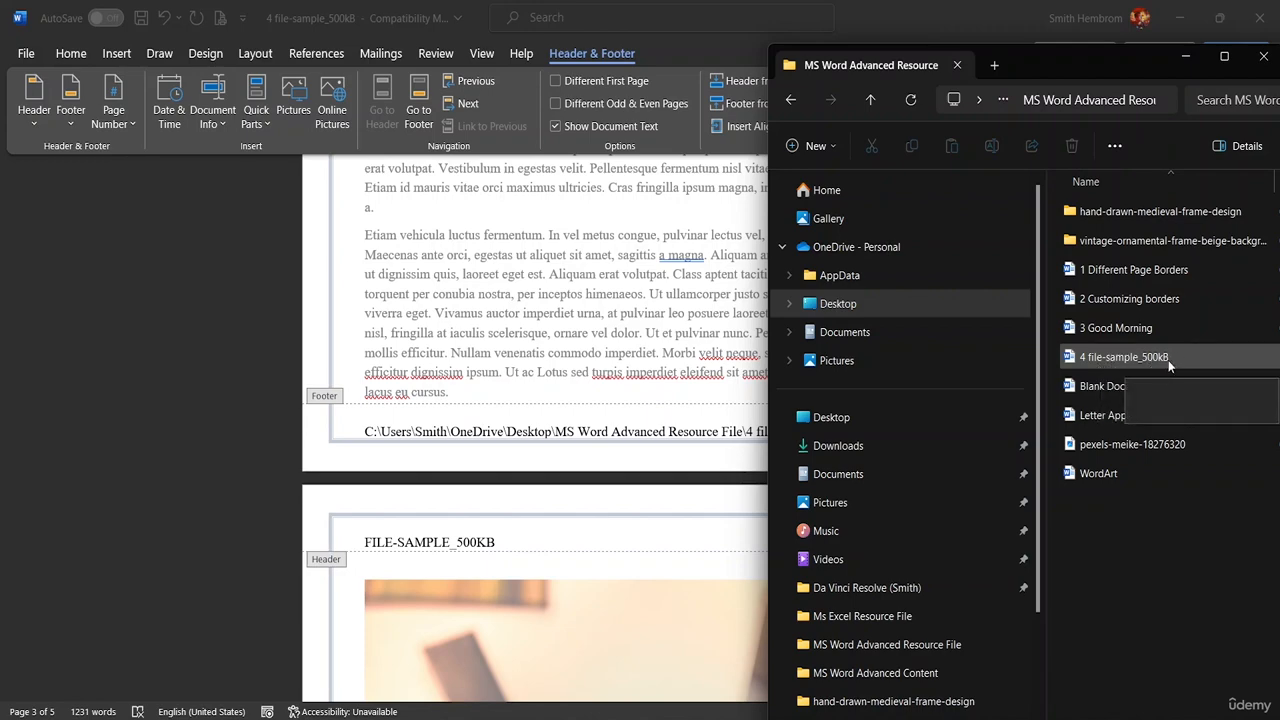
left_click(1264, 57)
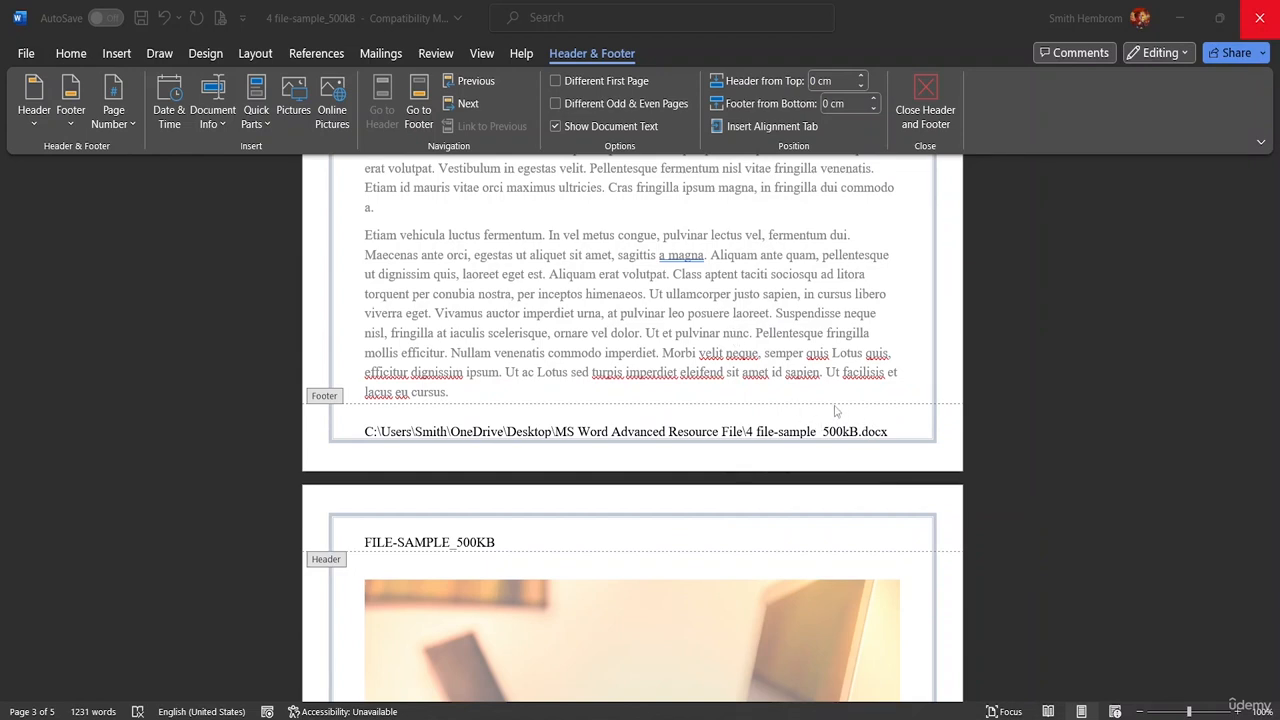
Insert a FileName field from the Document Information category after FILE-SAMPLE_500KB in the header, using the Title case format.
left_click(221, 125)
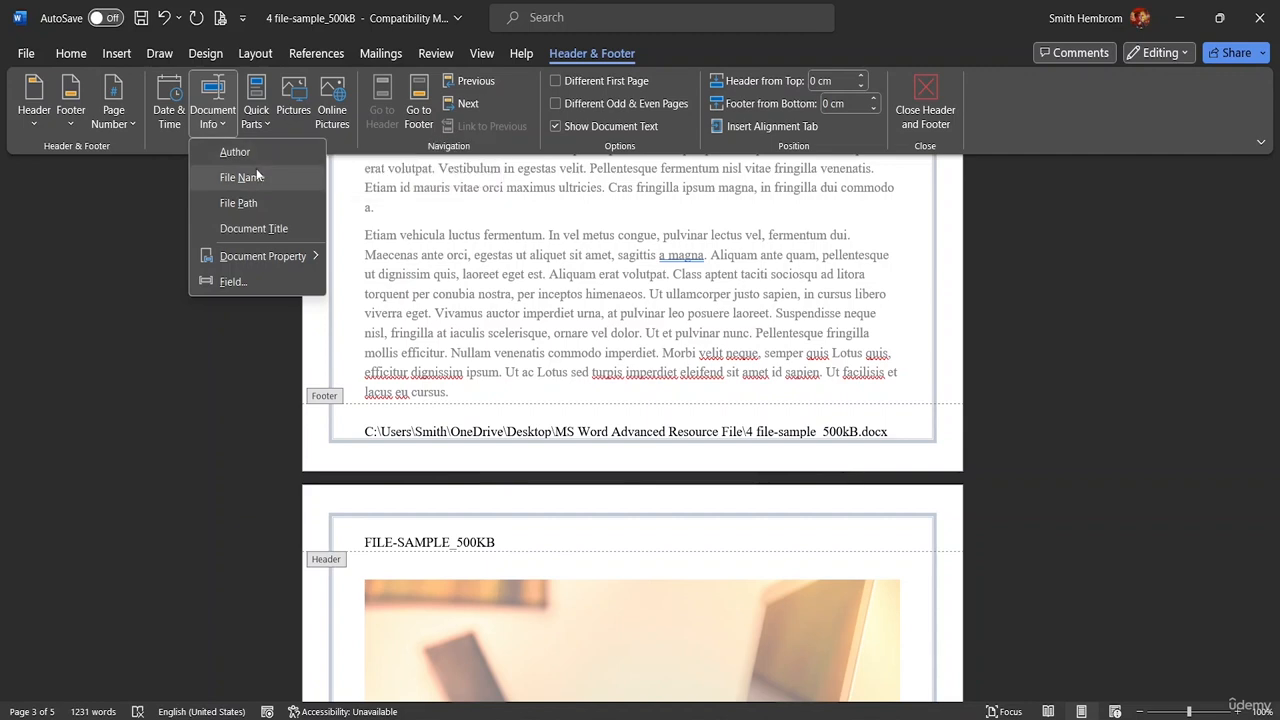
mouse_move(264, 255)
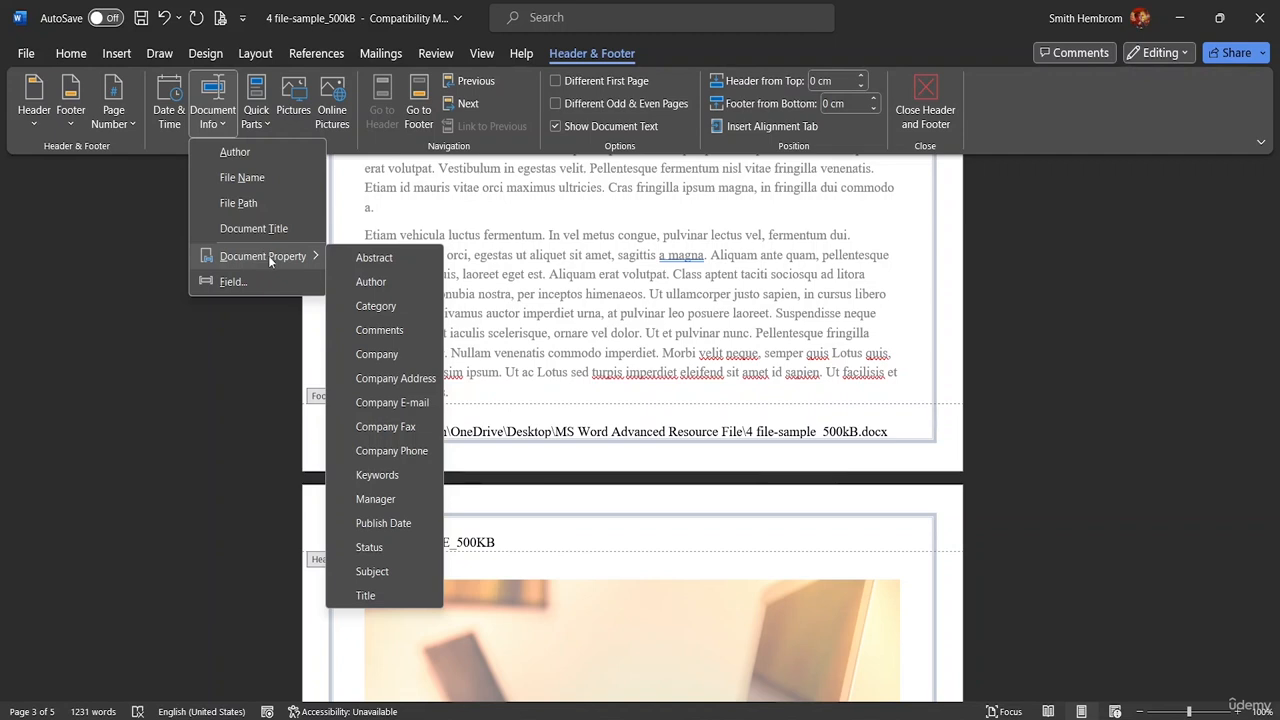
left_click(265, 128)
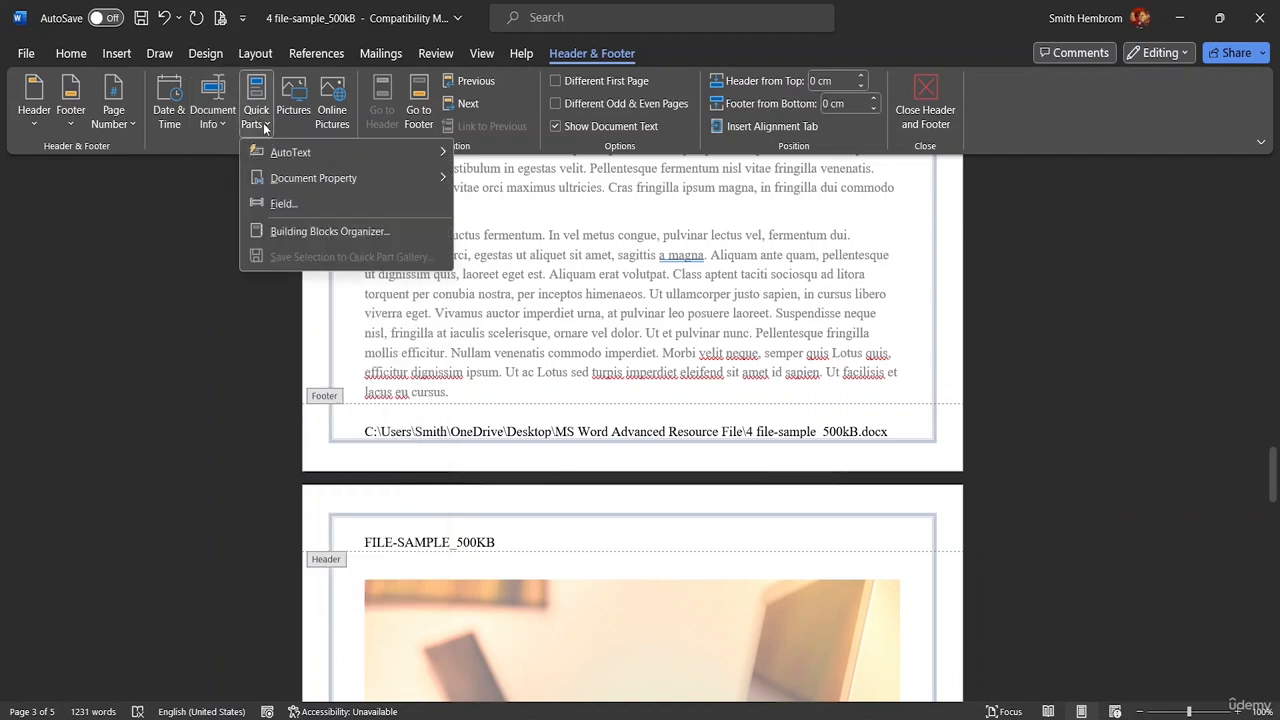
mouse_move(268, 155)
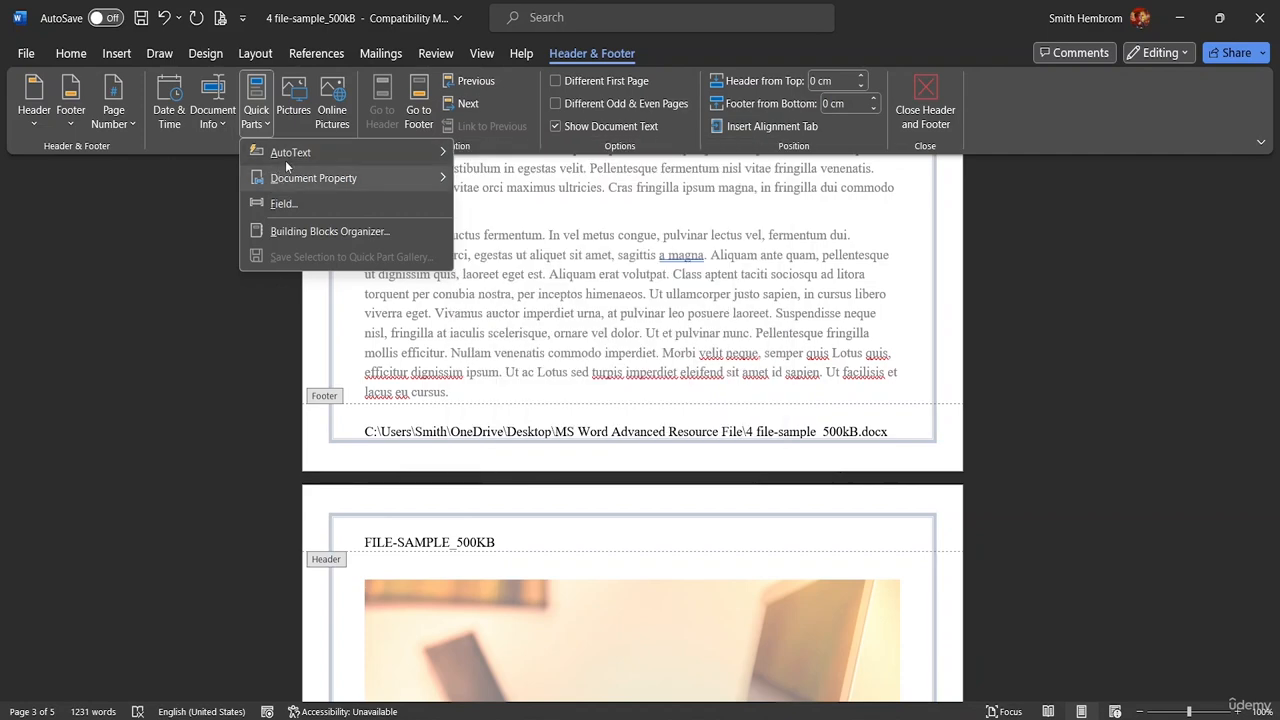
mouse_move(292, 184)
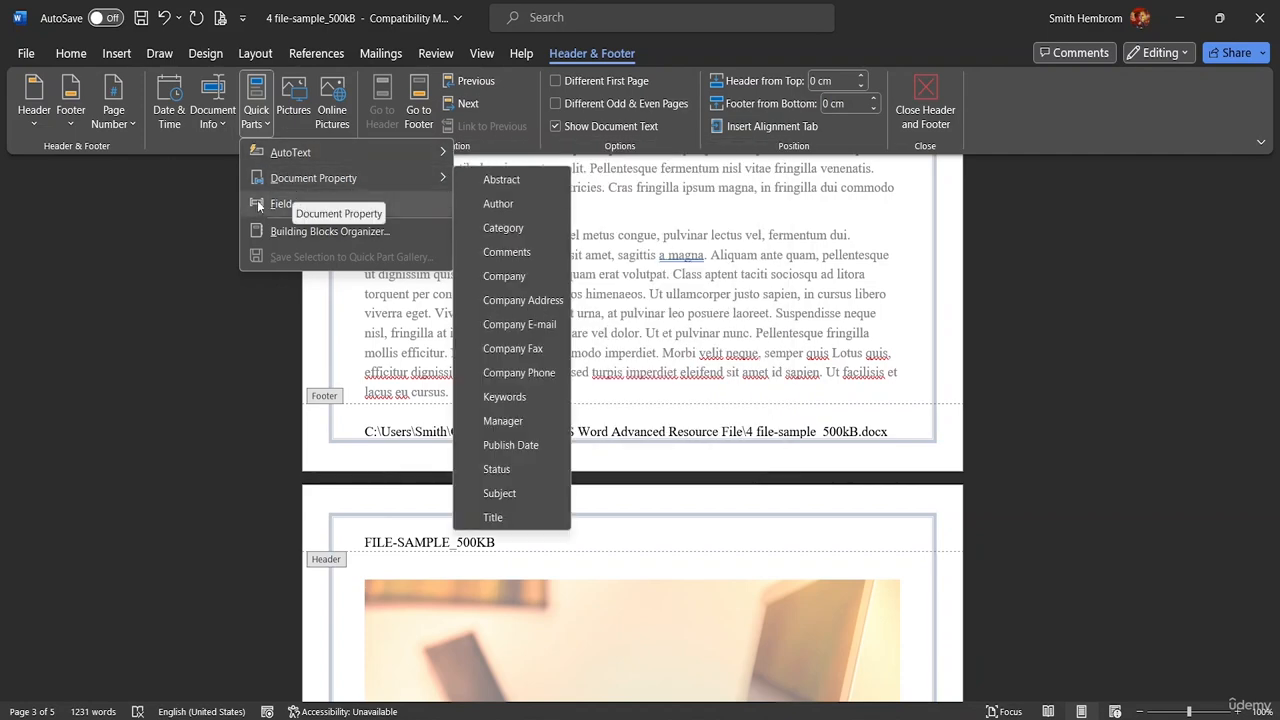
left_click(283, 204)
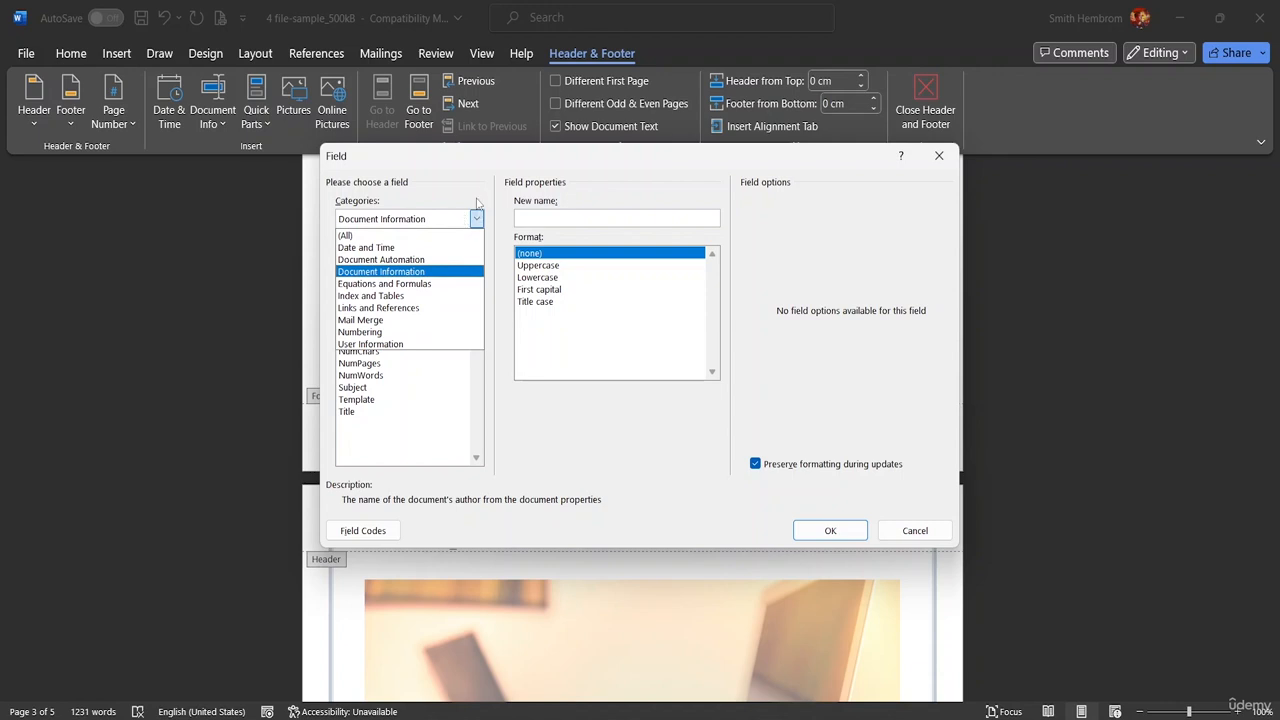
left_click(466, 218)
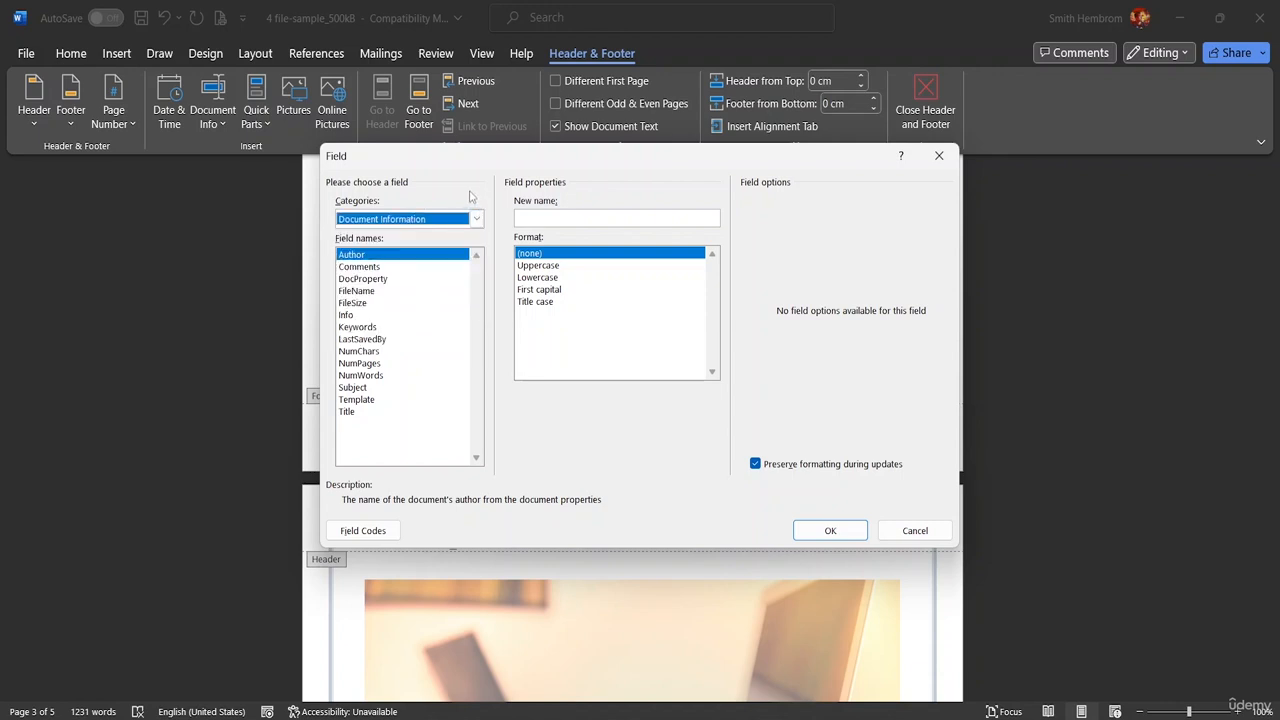
left_click(357, 291)
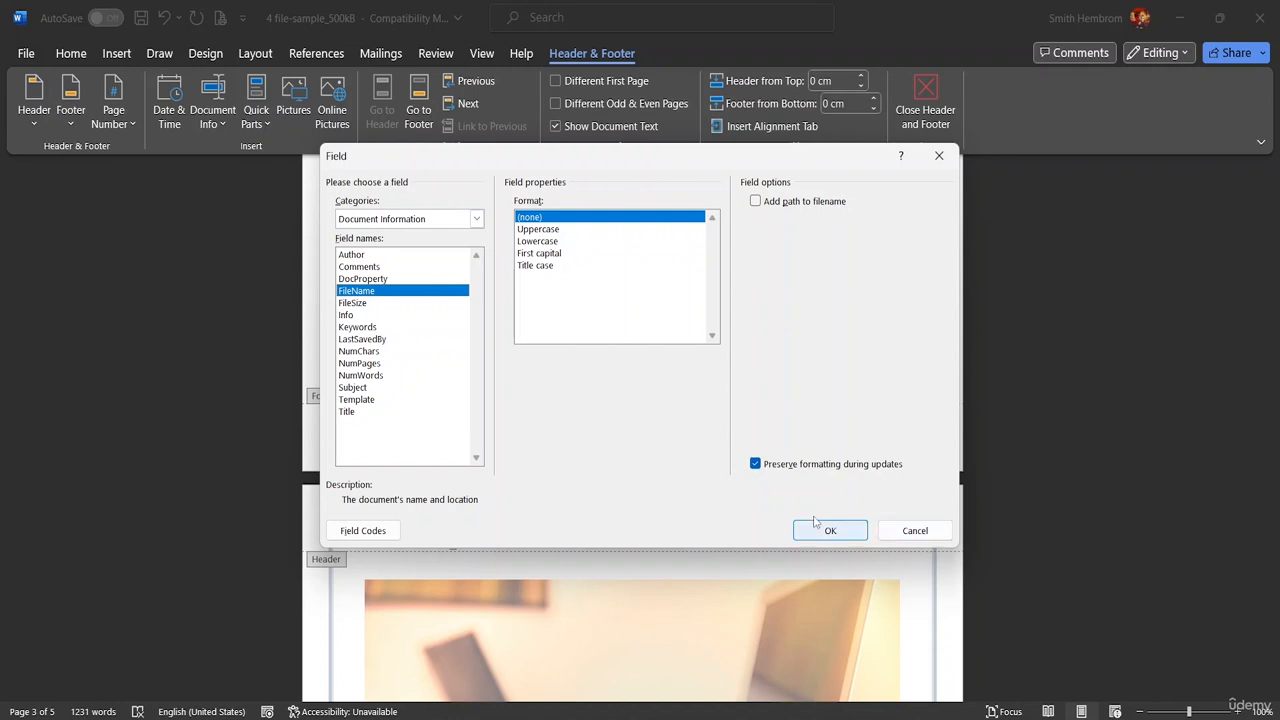
left_click(530, 266)
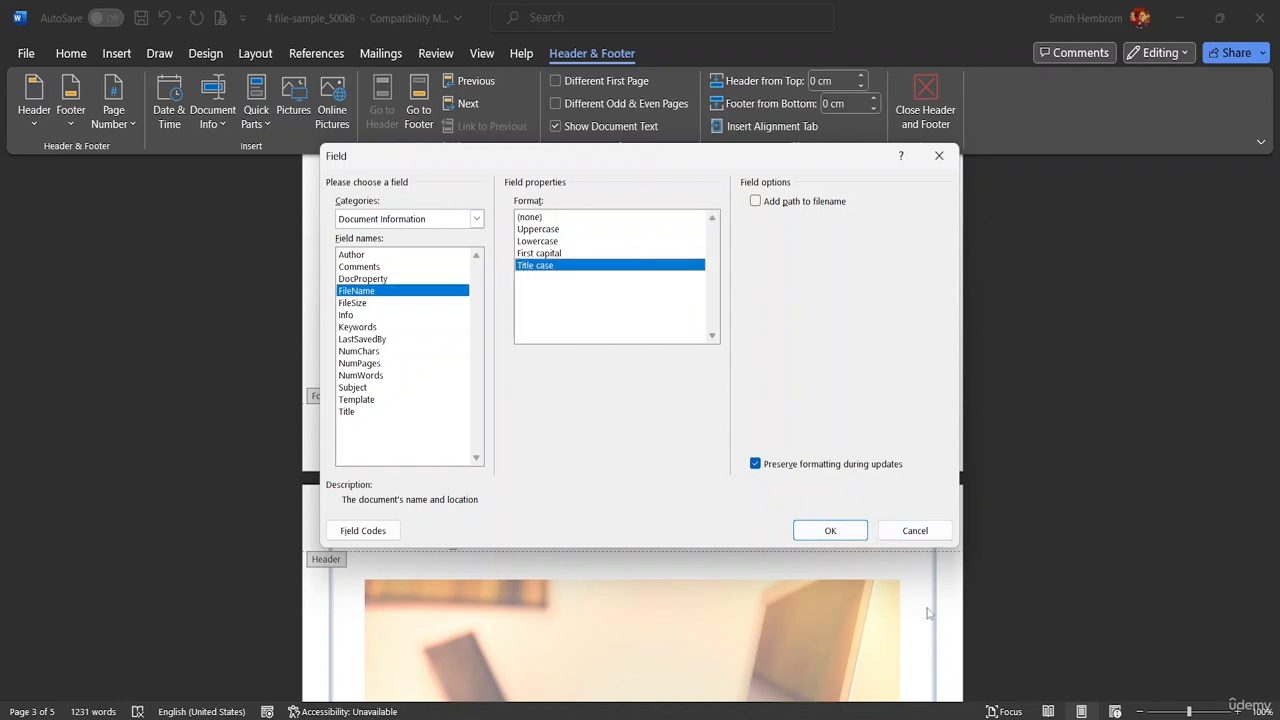
left_click(845, 530)
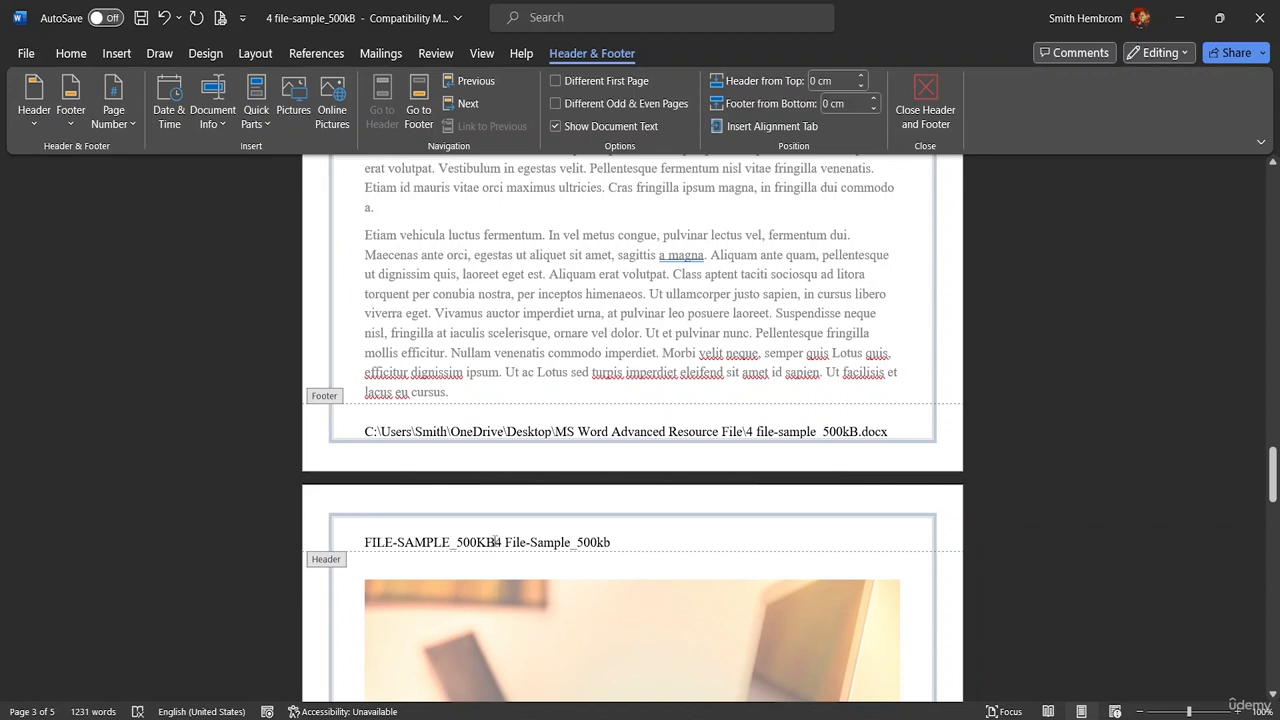
Space the title-case file name away from FILE-SAMPLE_500KB toward the right margin of the header, and undo the last extra spacing.
left_click(496, 542)
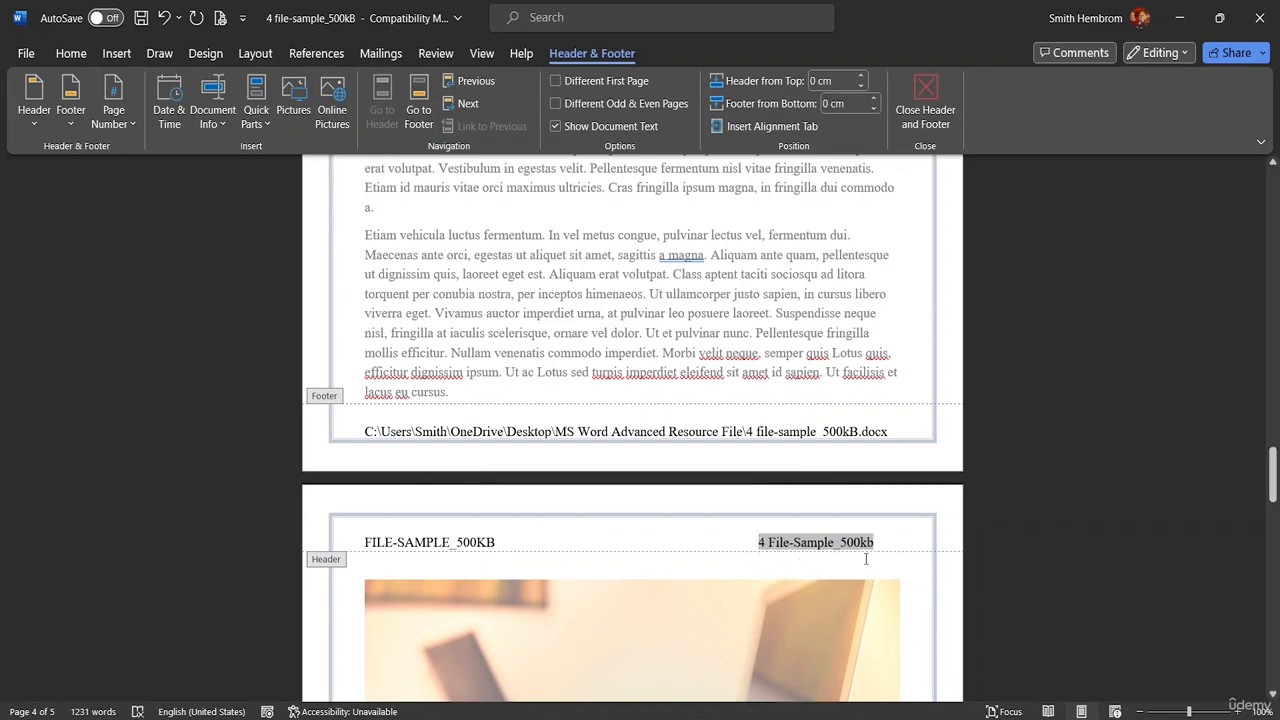
left_click(722, 540)
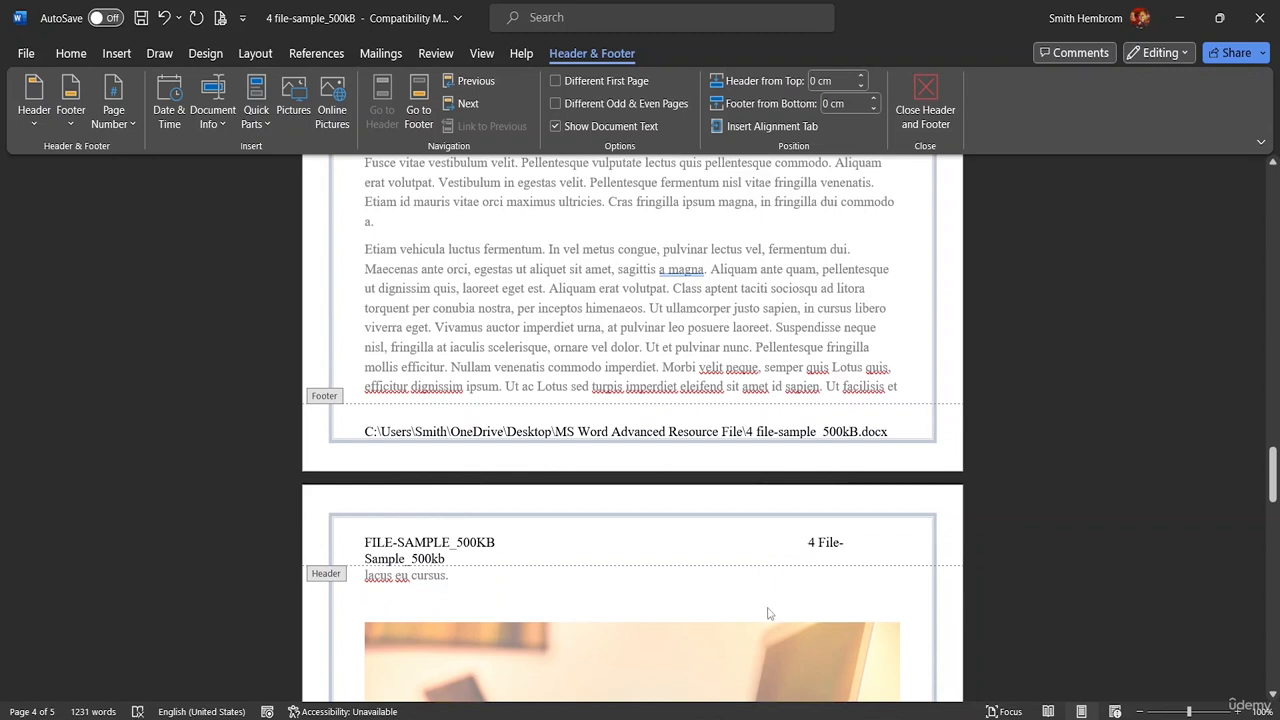
key("ctrl+z")
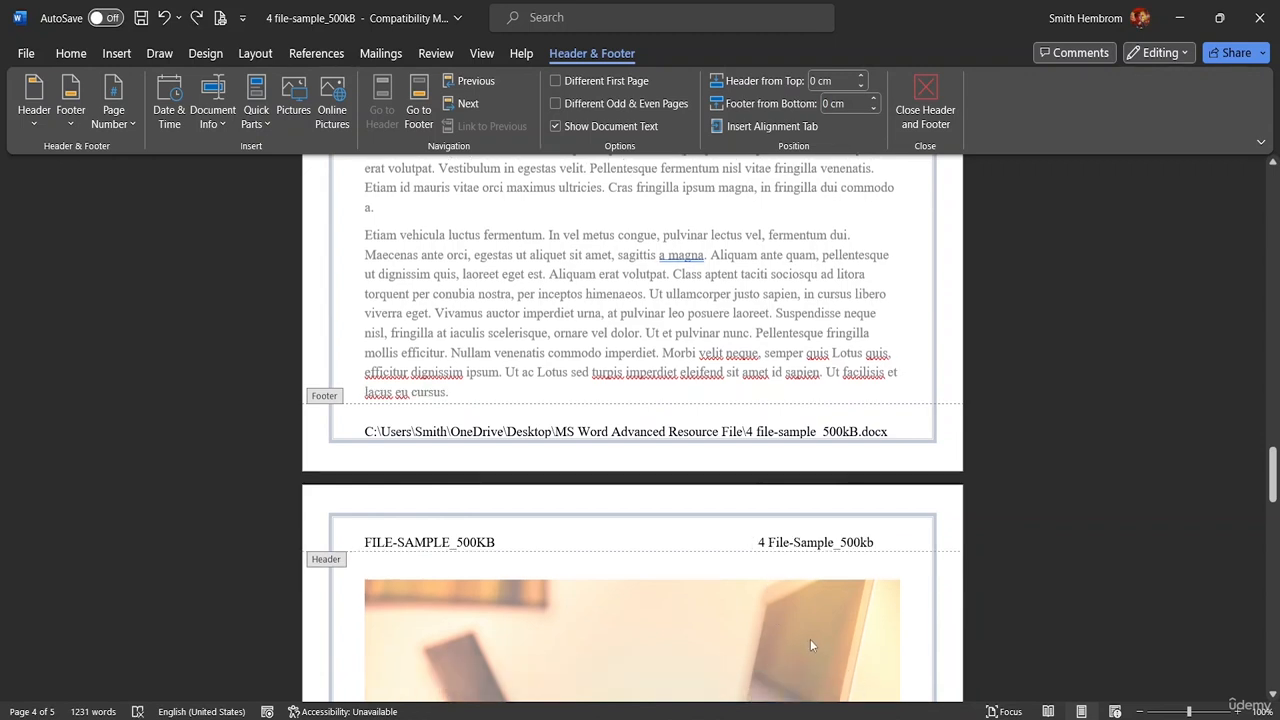
scroll(737, 408, "up", 4)
scroll(737, 408, "up", 9)
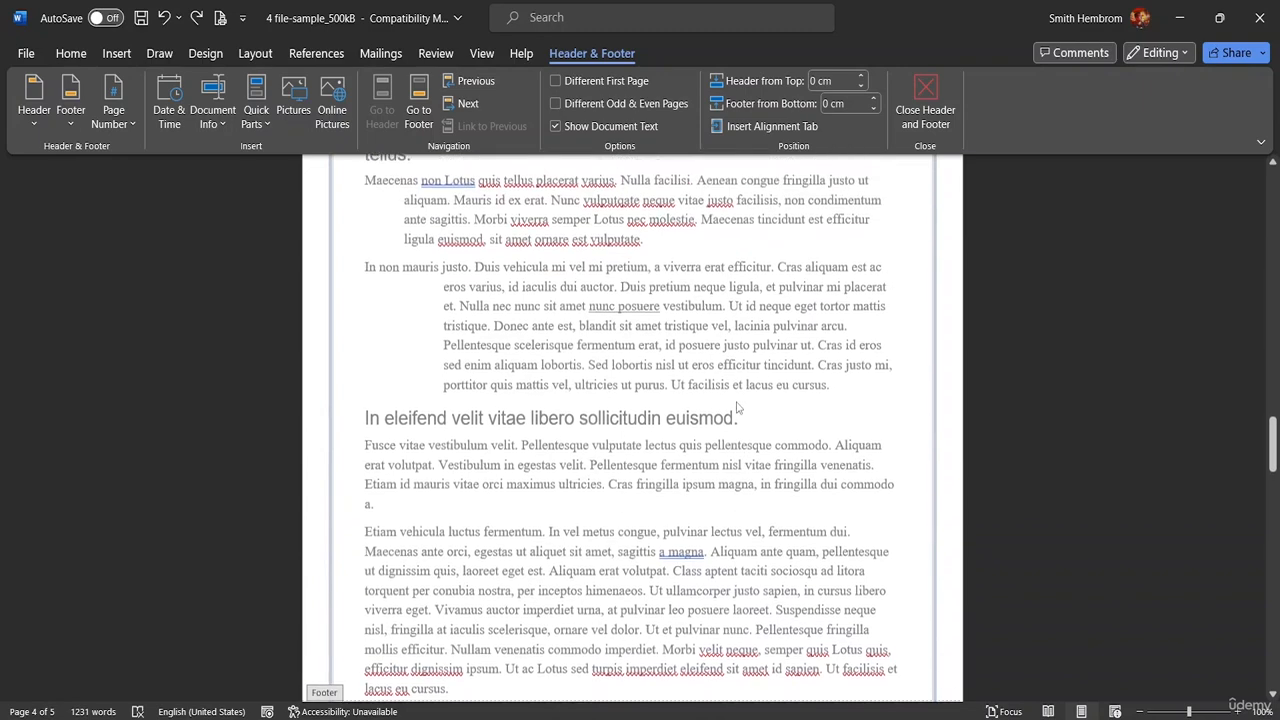
scroll(727, 398, "up", 1)
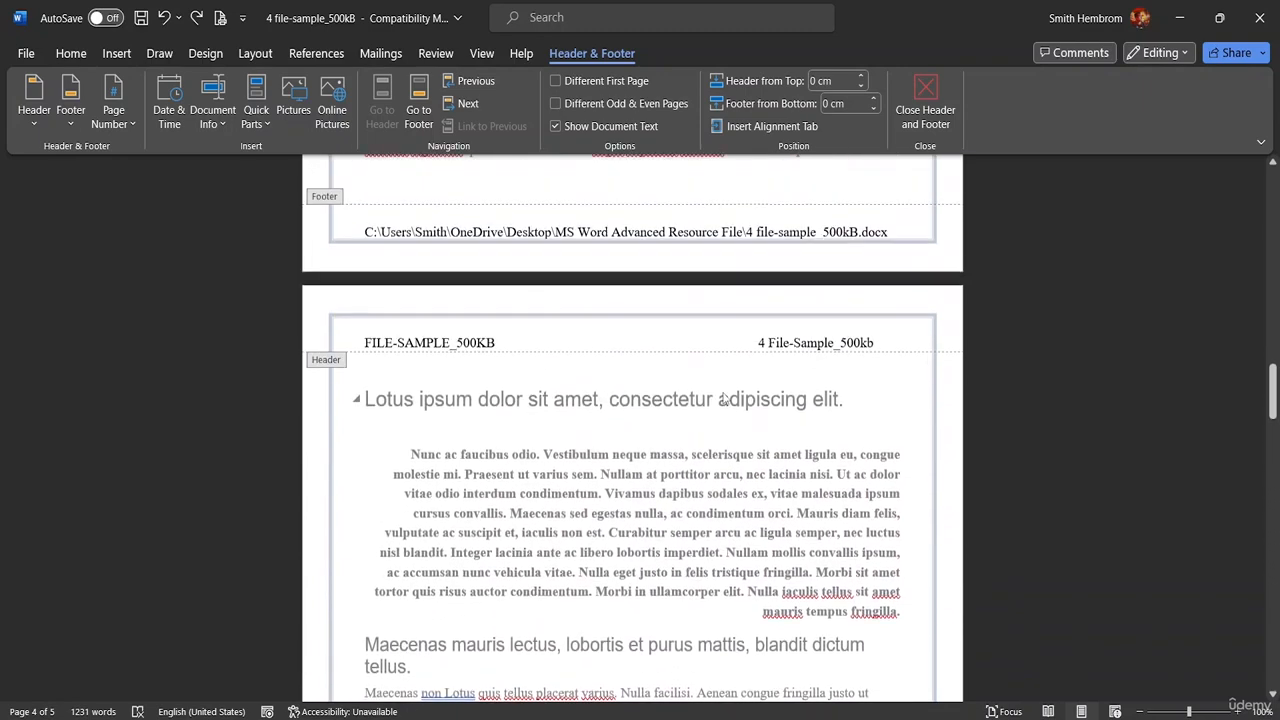